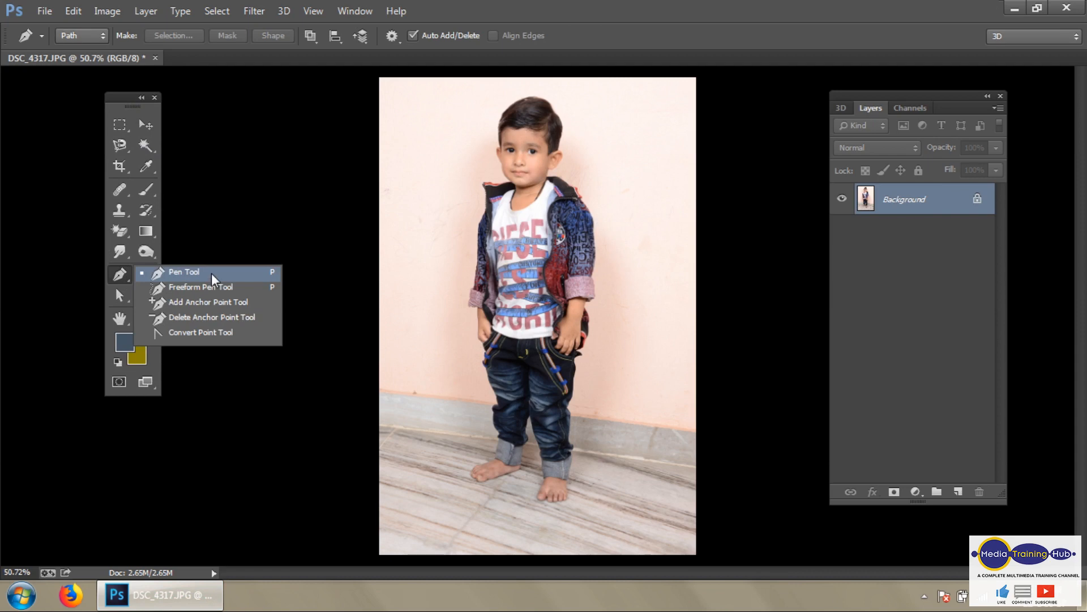
Activate the standard Pen tool
left_click(212, 273)
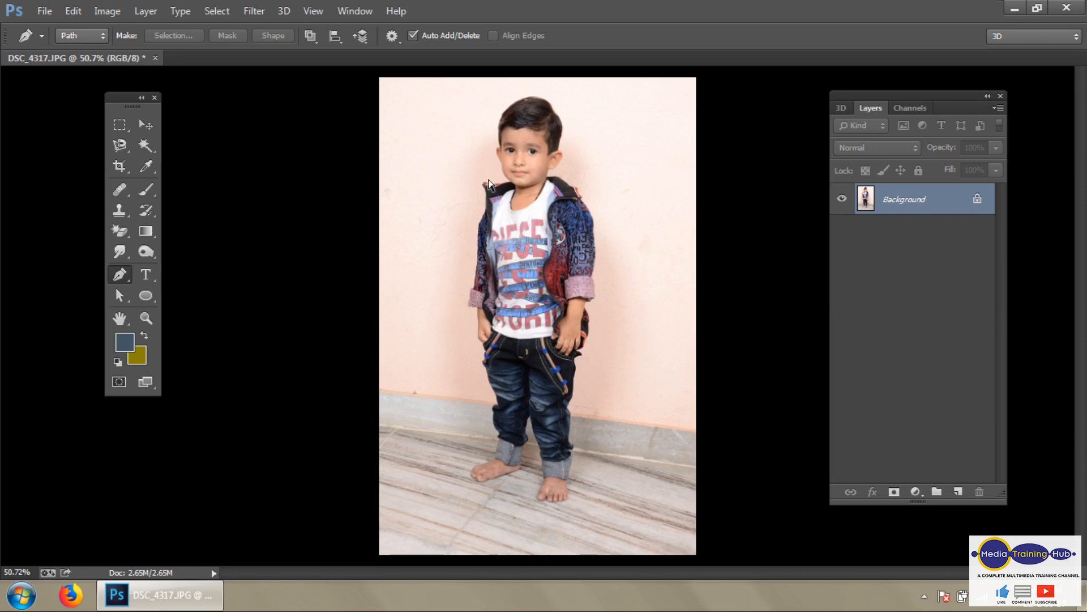
key("ctrl+n")
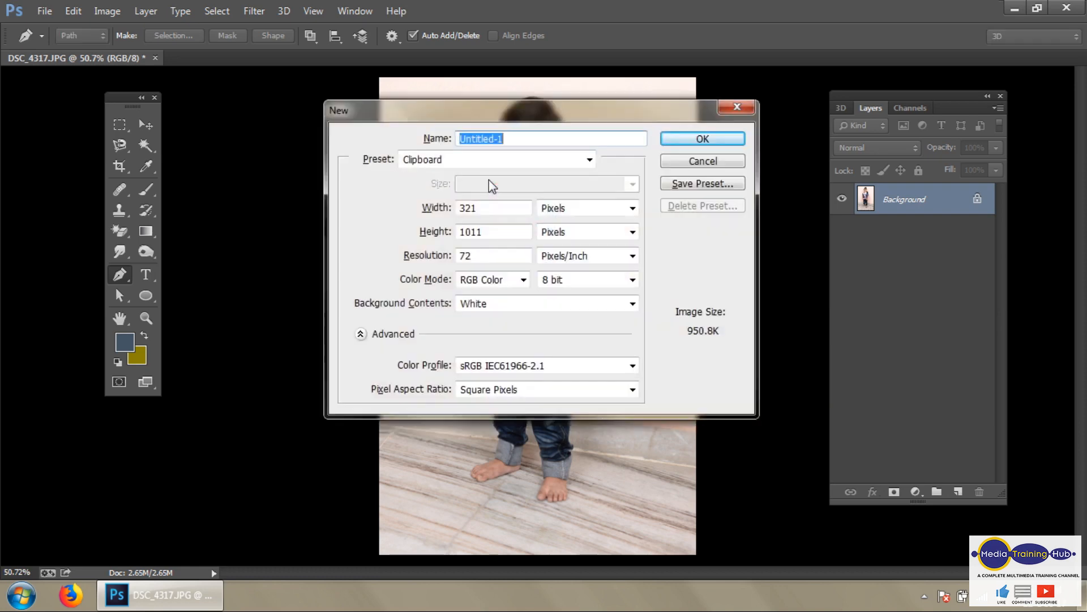
left_click(736, 139)
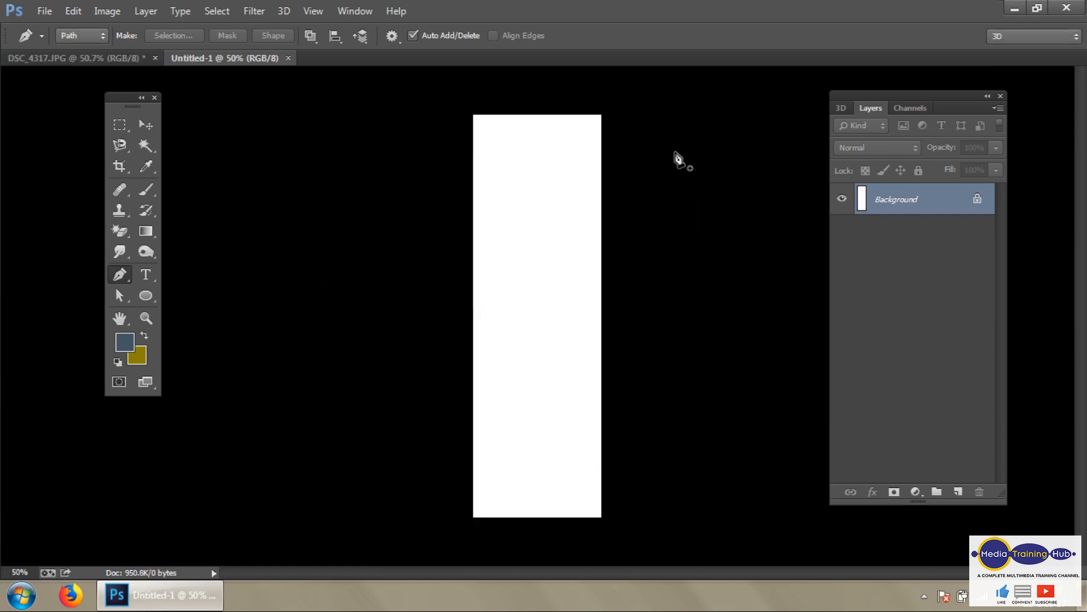
key("ctrl+w")
Create a new blank white landscape document using a size preset other than Clipboard
key("ctrl+n")
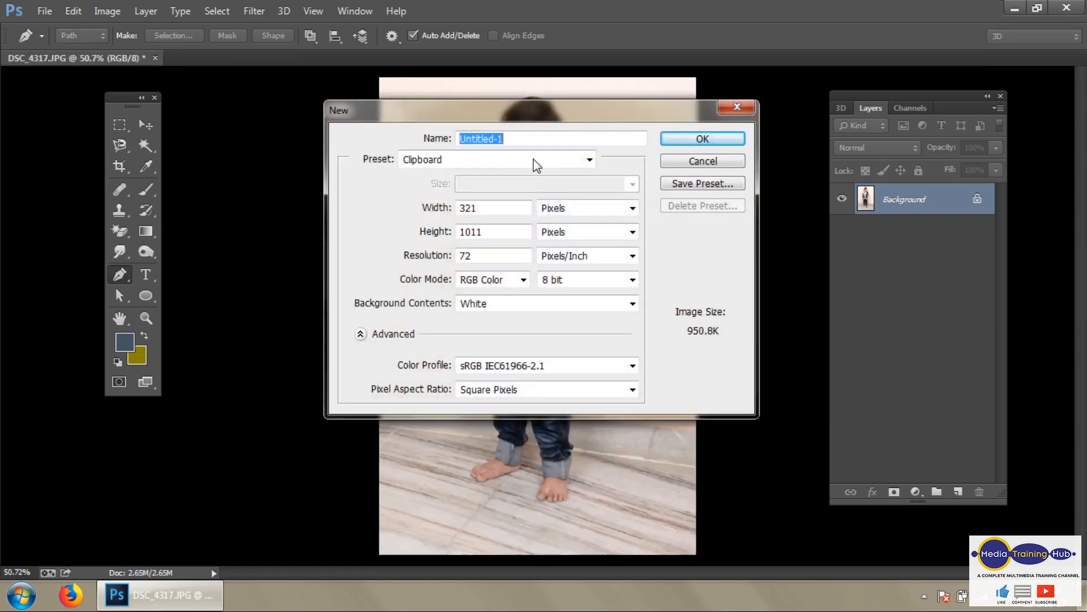
left_click(534, 162)
left_click(518, 182)
left_click(714, 142)
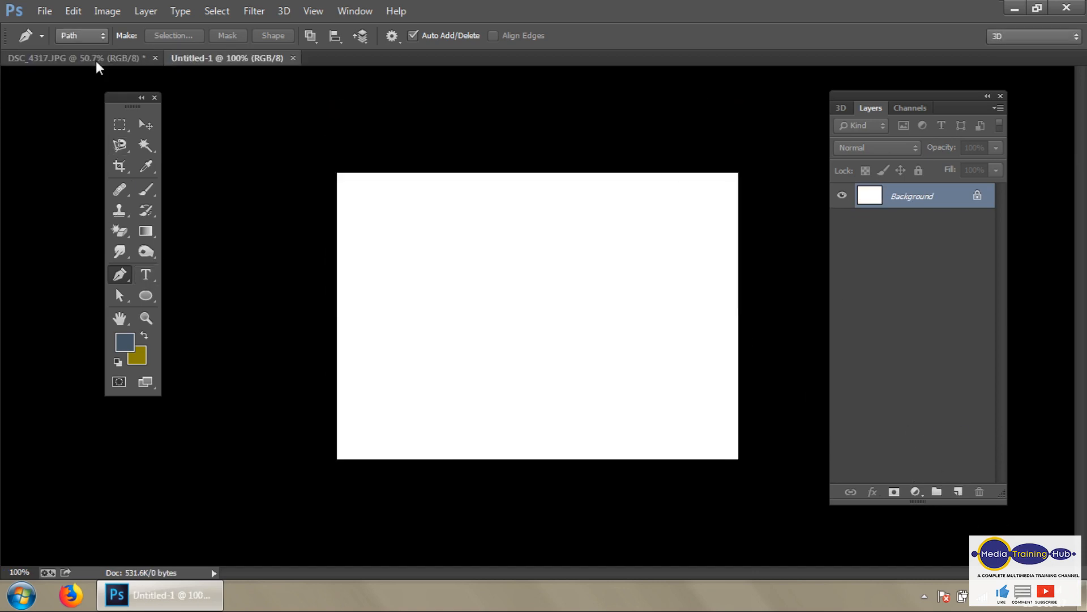
Set the Pen tool to Shape mode and draw a closed straight-sided shape about 363 by 226 px with a notch in its left side
left_click(83, 38)
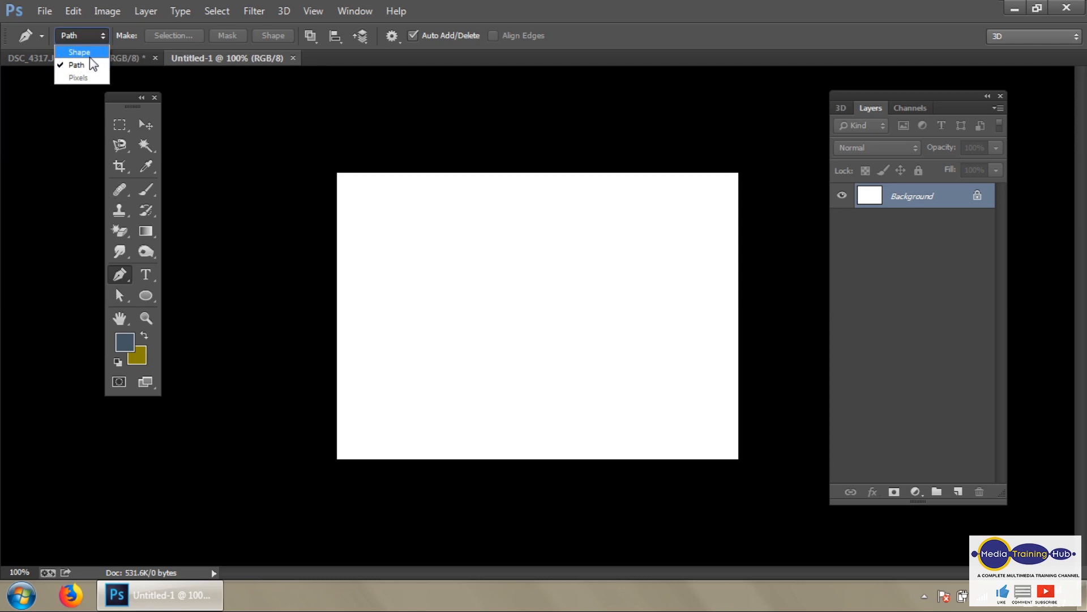
left_click(79, 52)
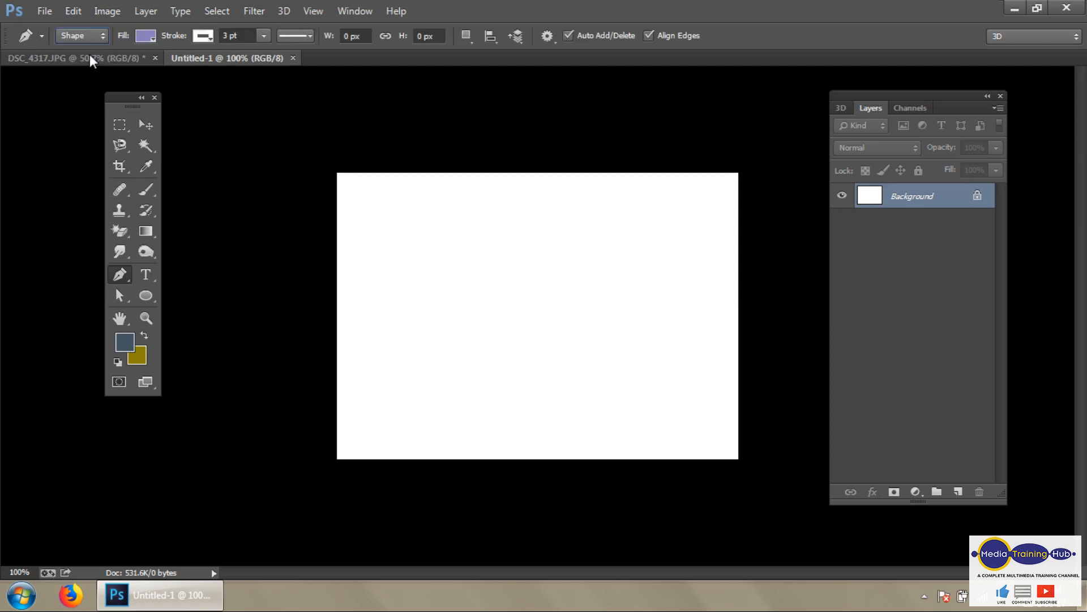
left_click(396, 270)
left_click(506, 223)
left_click(677, 243)
left_click(685, 349)
left_click(558, 400)
left_click(456, 402)
left_click(398, 346)
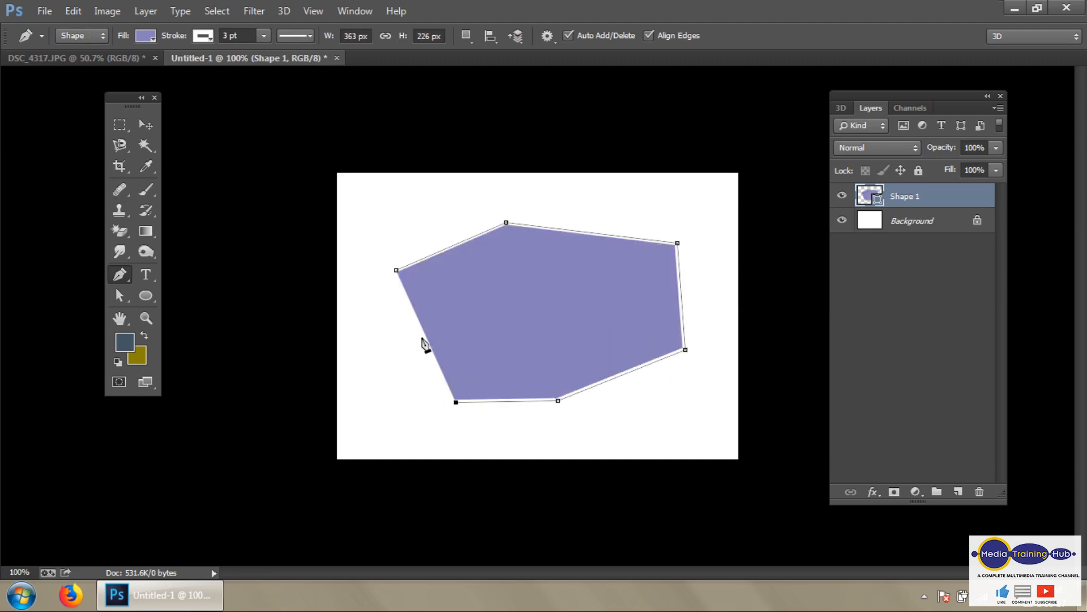
left_click(479, 308)
left_click(396, 270)
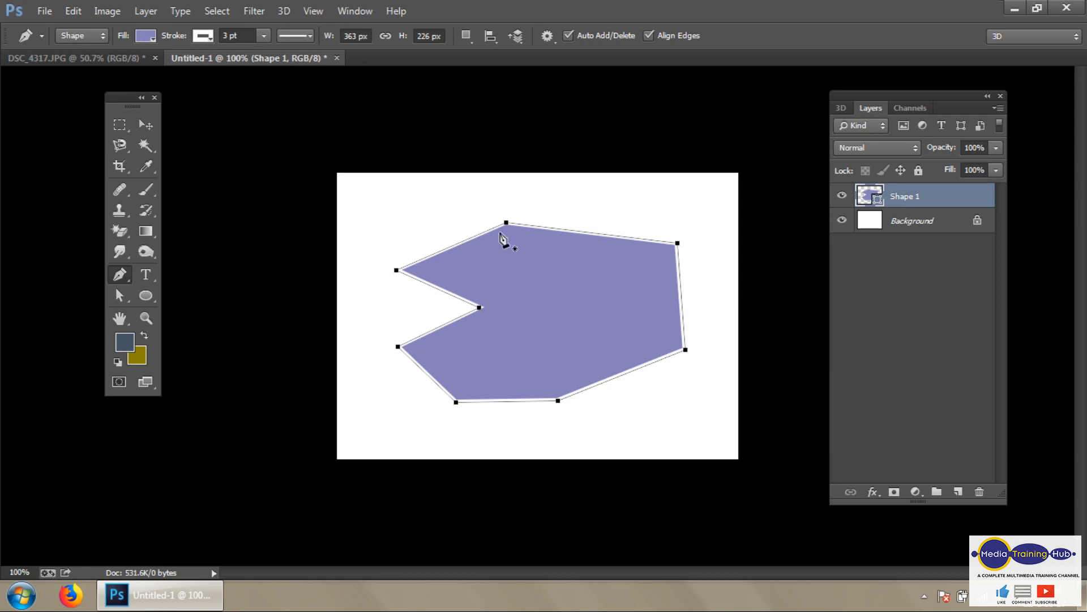
Hide the Shape 1 layer and set the Pen tool to Path mode
left_click(842, 197)
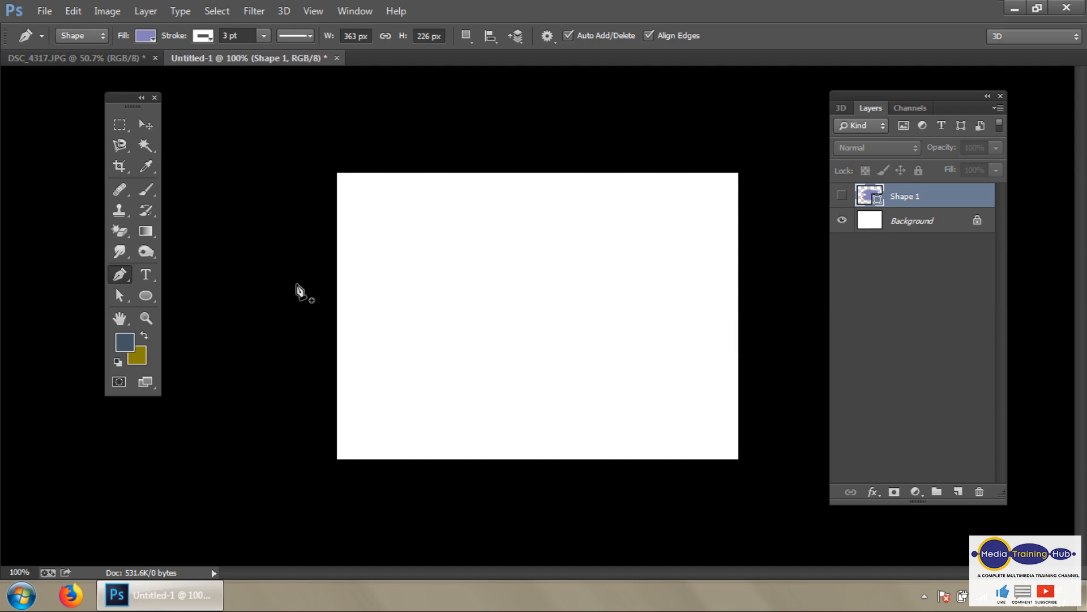
left_click(84, 35)
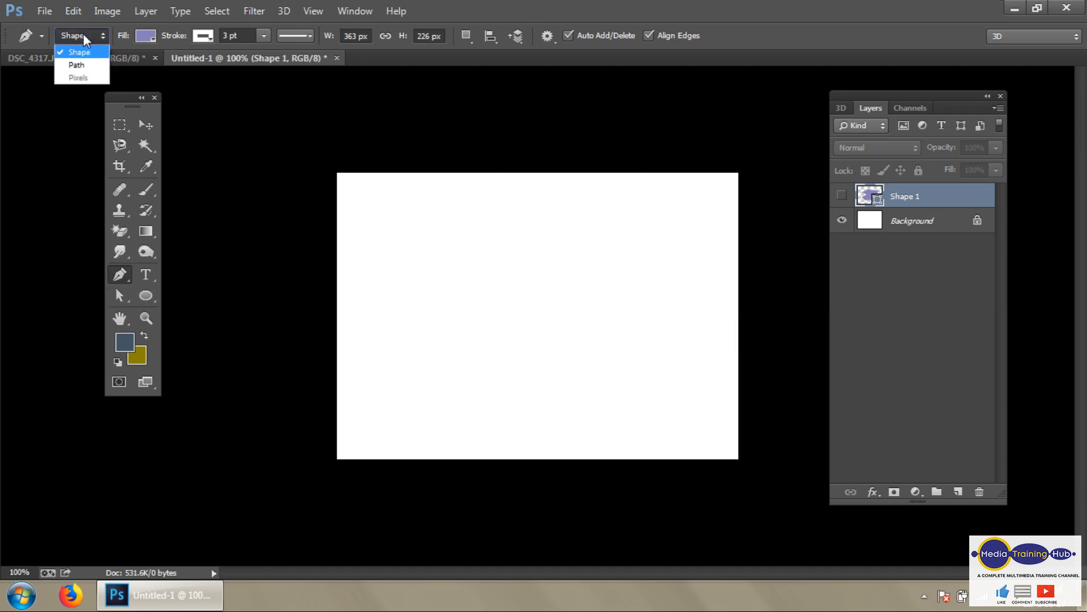
left_click(90, 67)
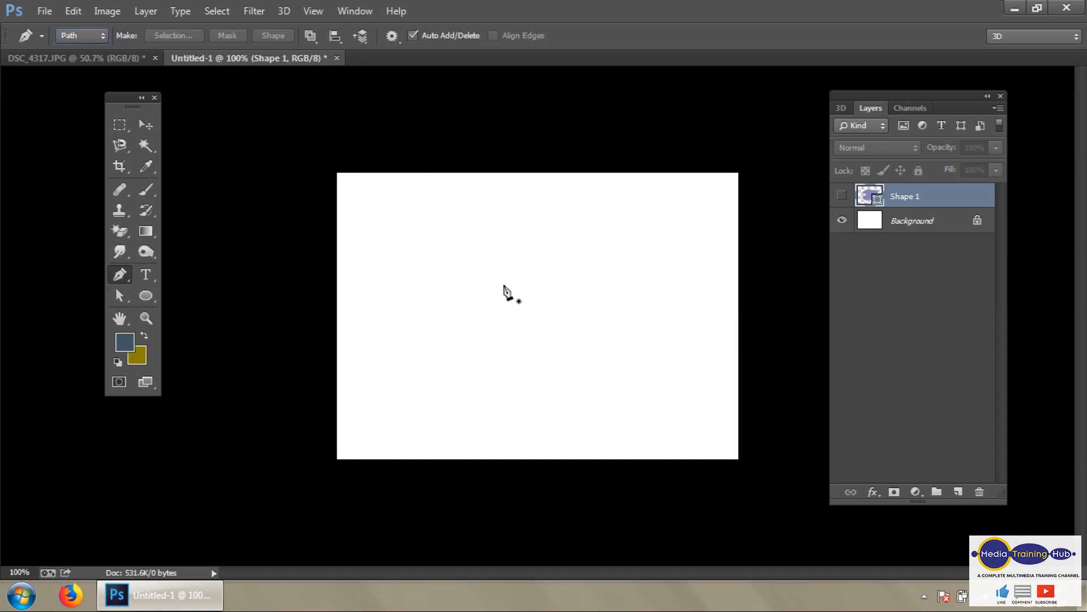
Draw a closed straight-sided path with nine anchor points and a notch at its lower left on the empty canvas
left_click(410, 290)
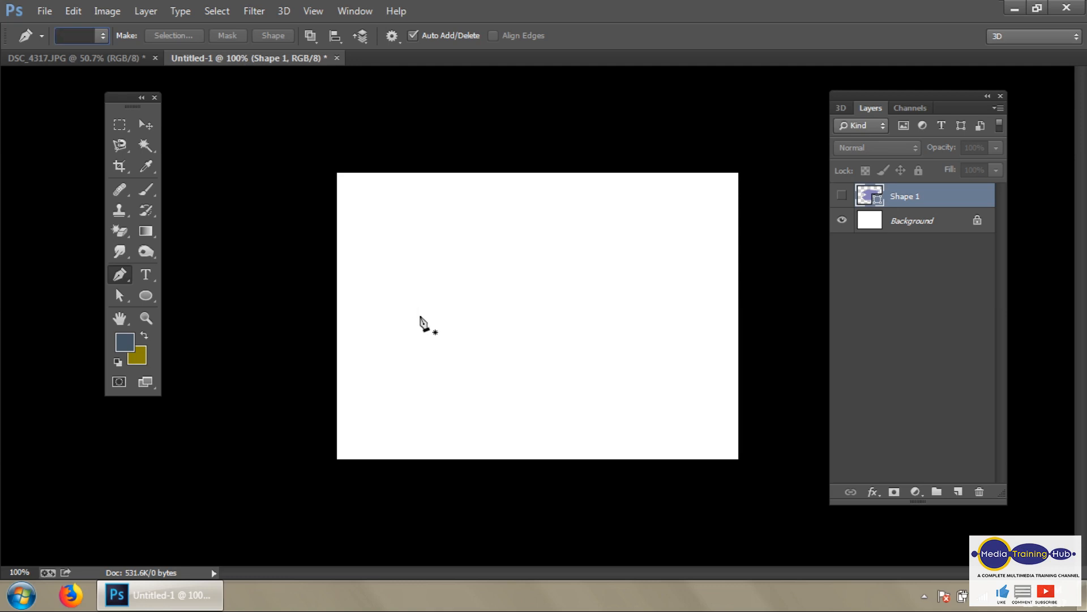
left_click(486, 260)
left_click(619, 278)
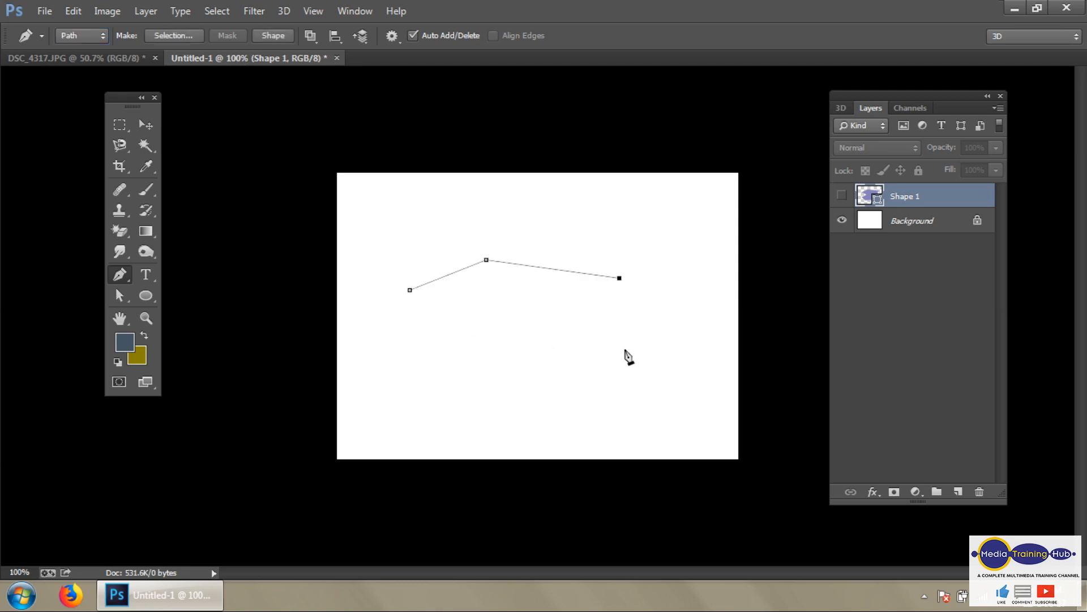
left_click(624, 350)
left_click(601, 366)
left_click(471, 366)
left_click(428, 367)
left_click(449, 330)
left_click(408, 314)
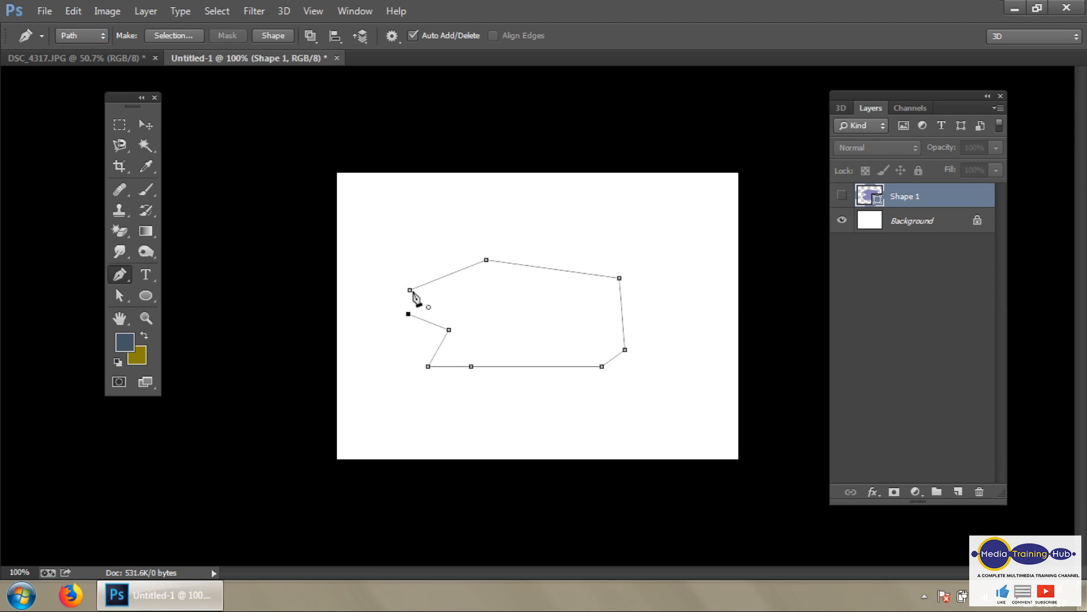
left_click(410, 290)
Convert the closed straight-sided path to a new anti-aliased selection with a 1-pixel feather radius, and deselect it
right_click(545, 302)
left_click(621, 273)
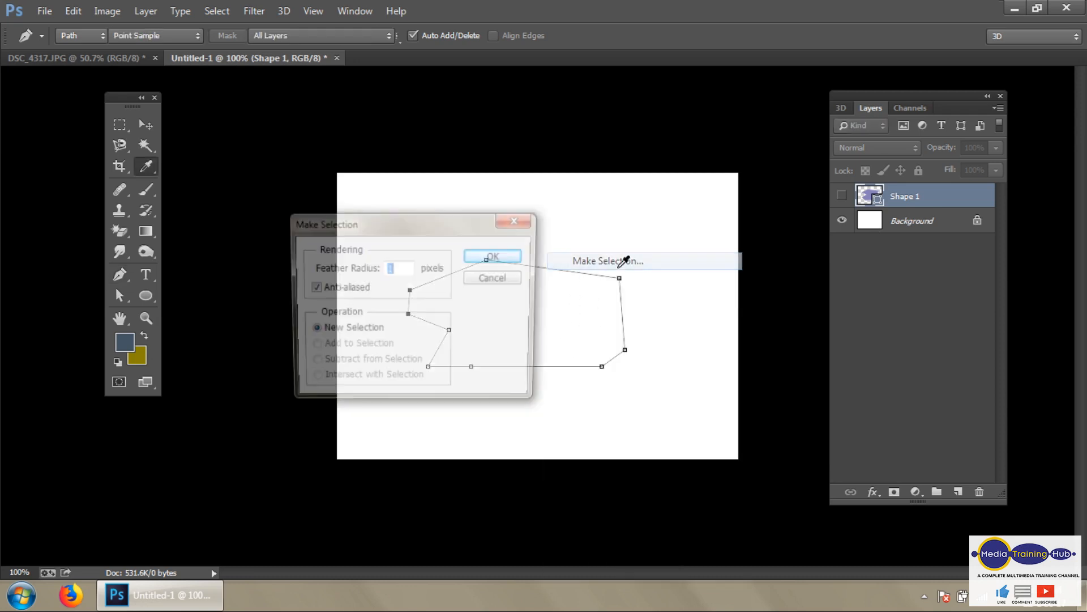
left_click(494, 256)
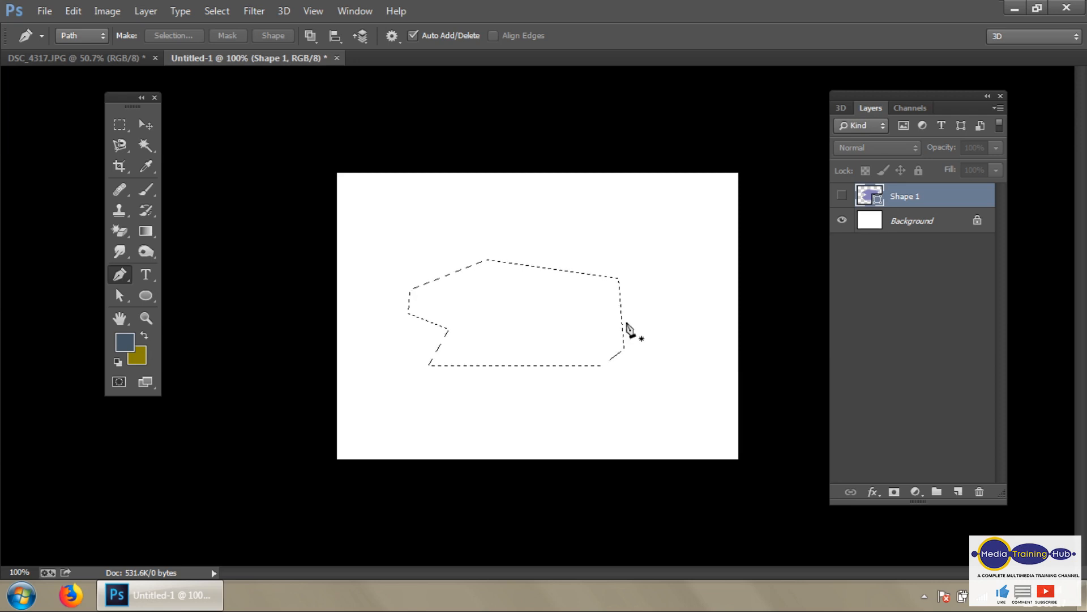
key("ctrl+d")
Start a new path with two straight segments and a third segment curving inward down its right side
left_click(406, 320)
left_click(491, 258)
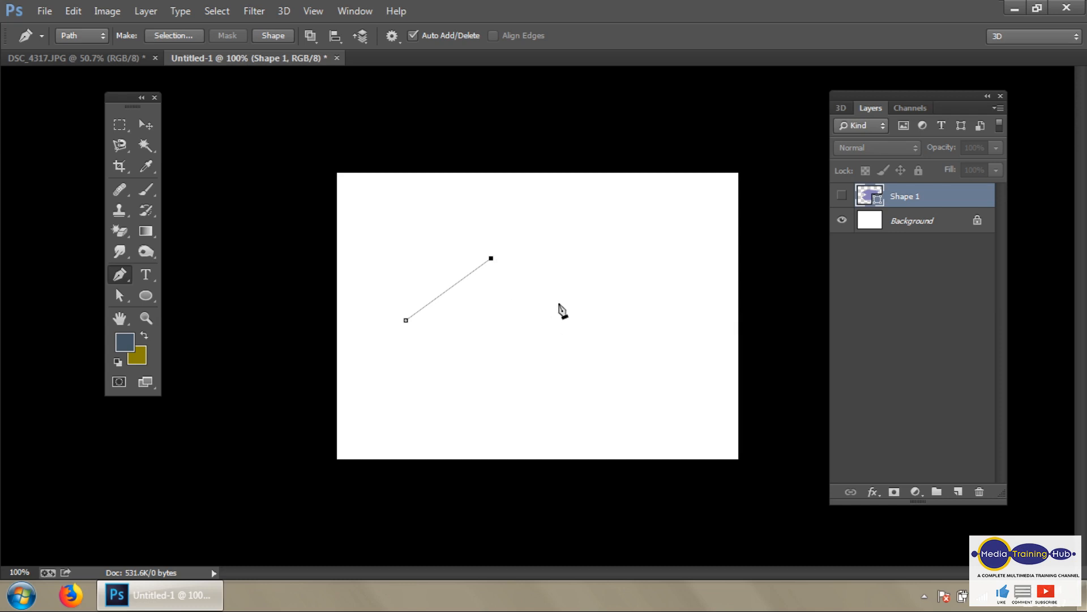
left_click(585, 264)
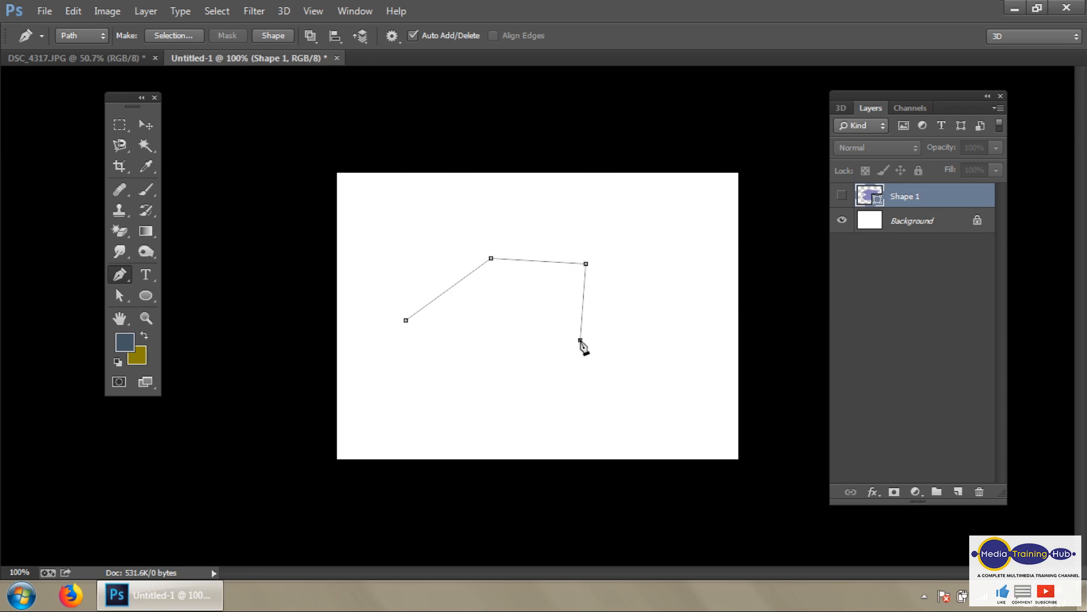
left_click_drag(597, 340, 675, 345)
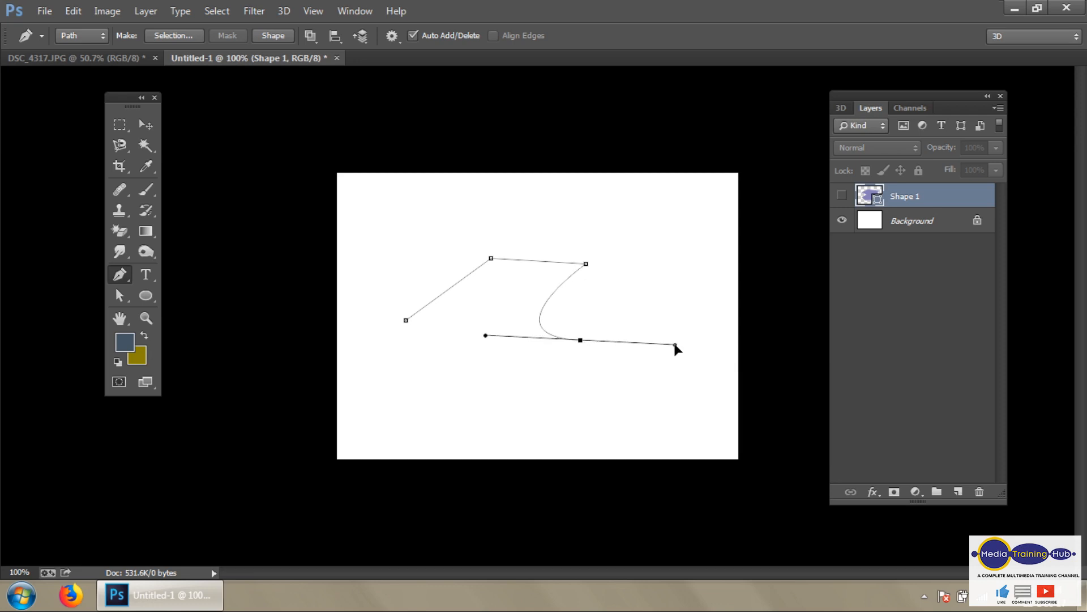
left_click_drag(675, 344, 614, 356)
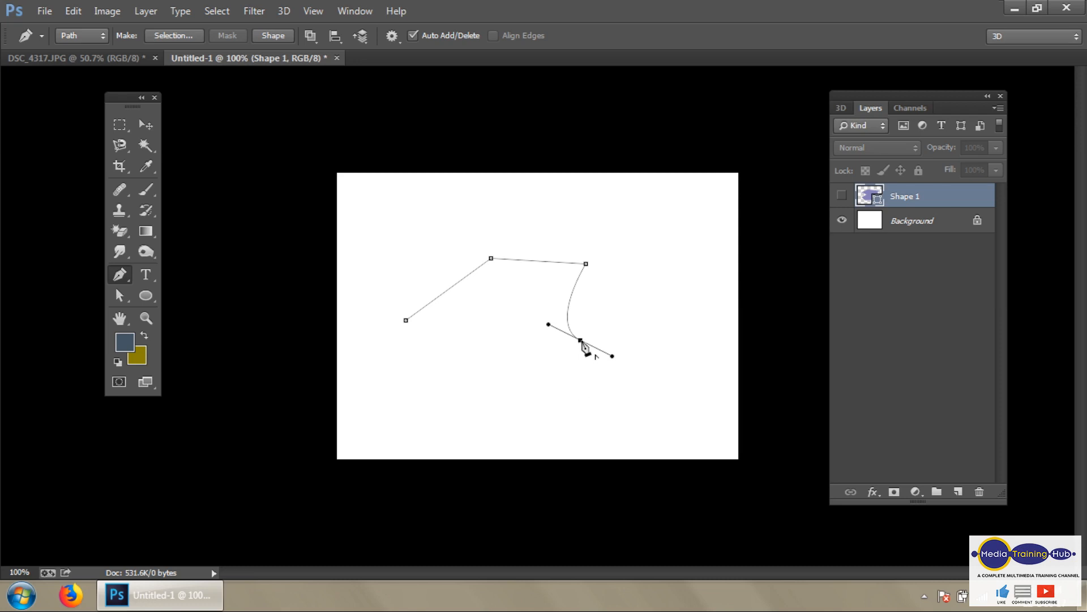
Remove the outgoing direction handle at each curved anchor, and continue the path with curved segments along the bottom and left until it closes
key("alt")
key("alt")
key("alt")
key("alt")
left_click_drag(471, 410, 404, 395)
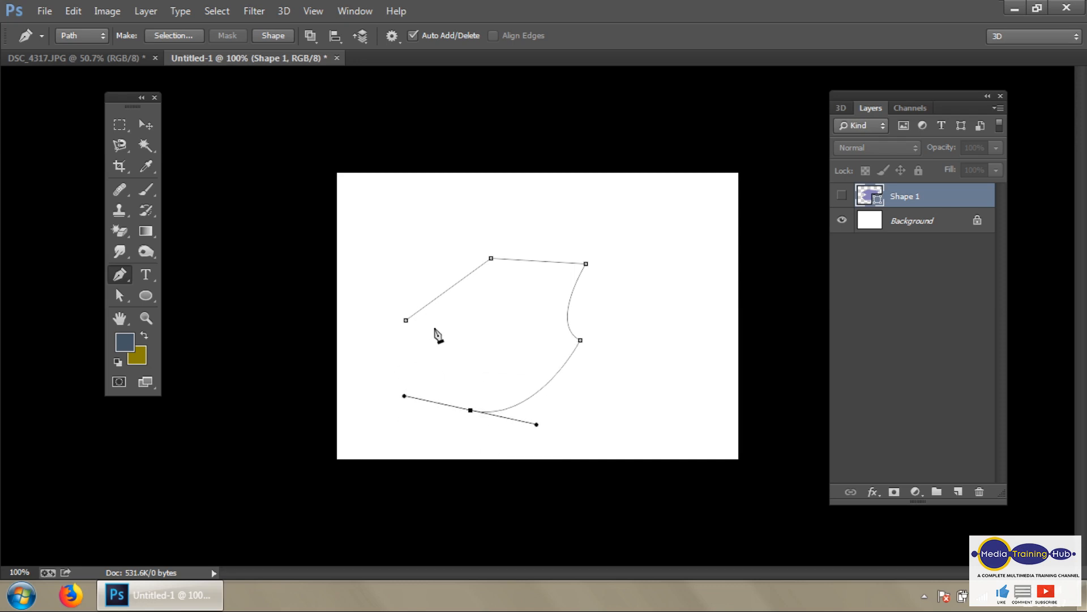
left_click(471, 411)
left_click_drag(435, 354, 445, 314)
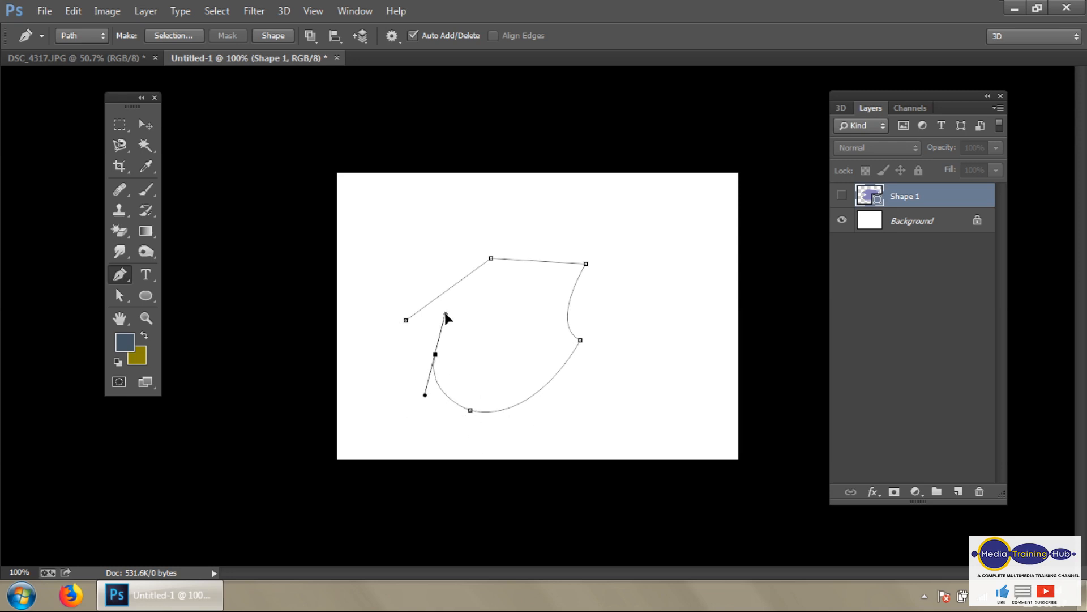
left_click(435, 354)
Convert the curved path to a new anti-aliased selection with a 1-pixel feather radius, and deselect it
right_click(490, 343)
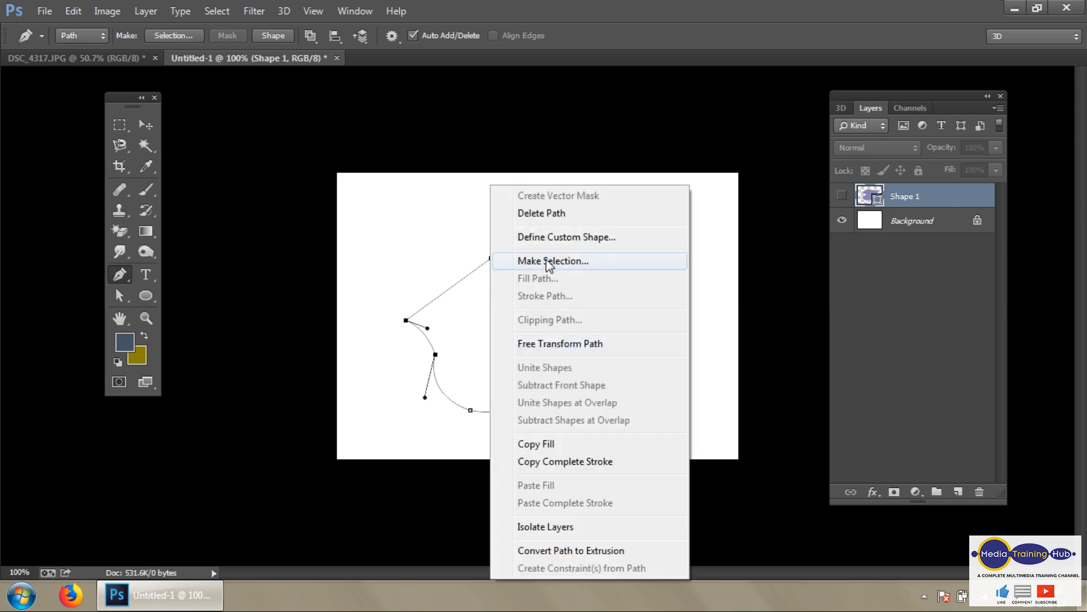
left_click(548, 263)
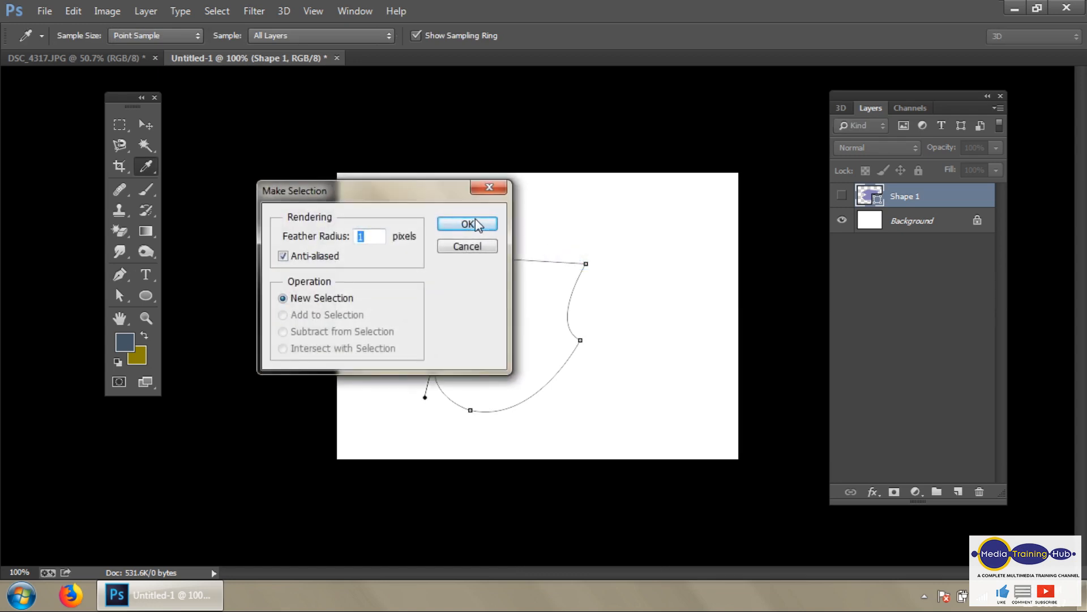
left_click(468, 225)
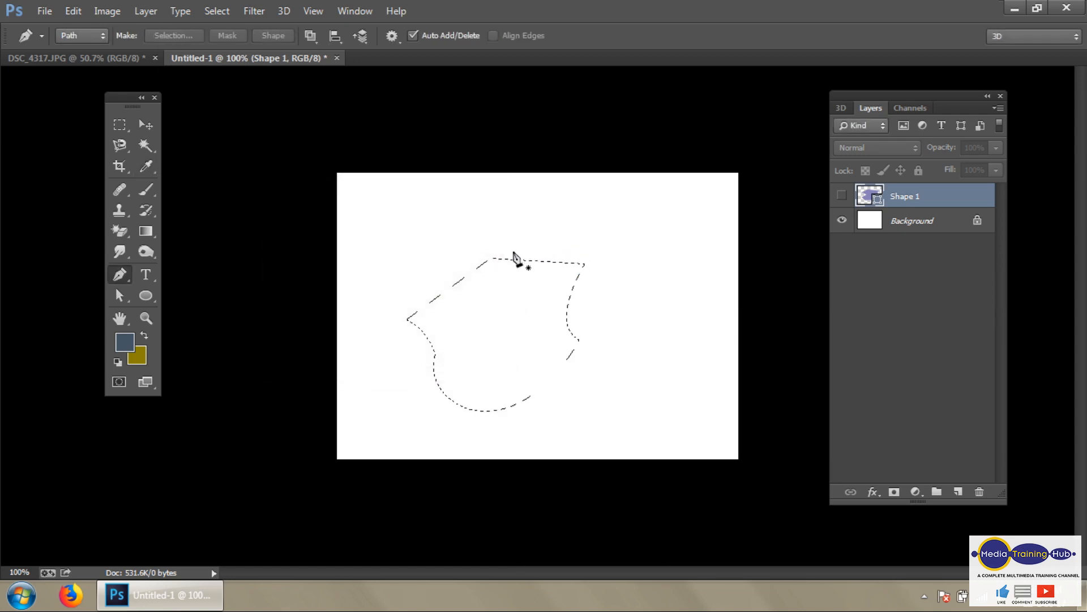
key("ctrl+d")
Switch to the DSC_4317.JPG photo and examine the boy's clothing up close before returning to a wider view
key("ctrl+Tab")
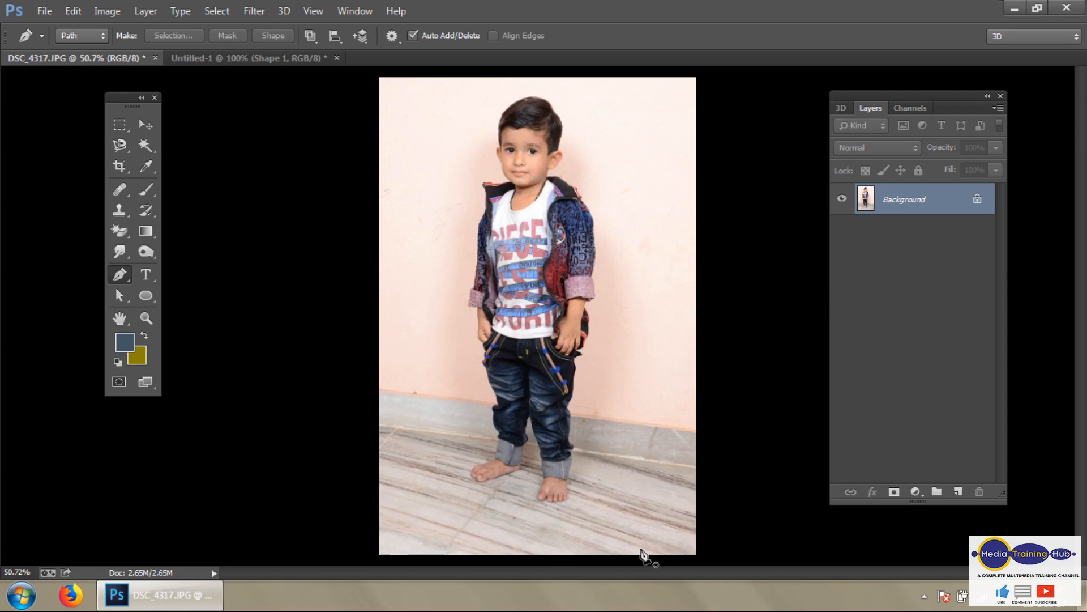
key("ctrl+plus")
key("ctrl+plus")
key("ctrl+plus")
key("ctrl+plus")
key("ctrl+plus")
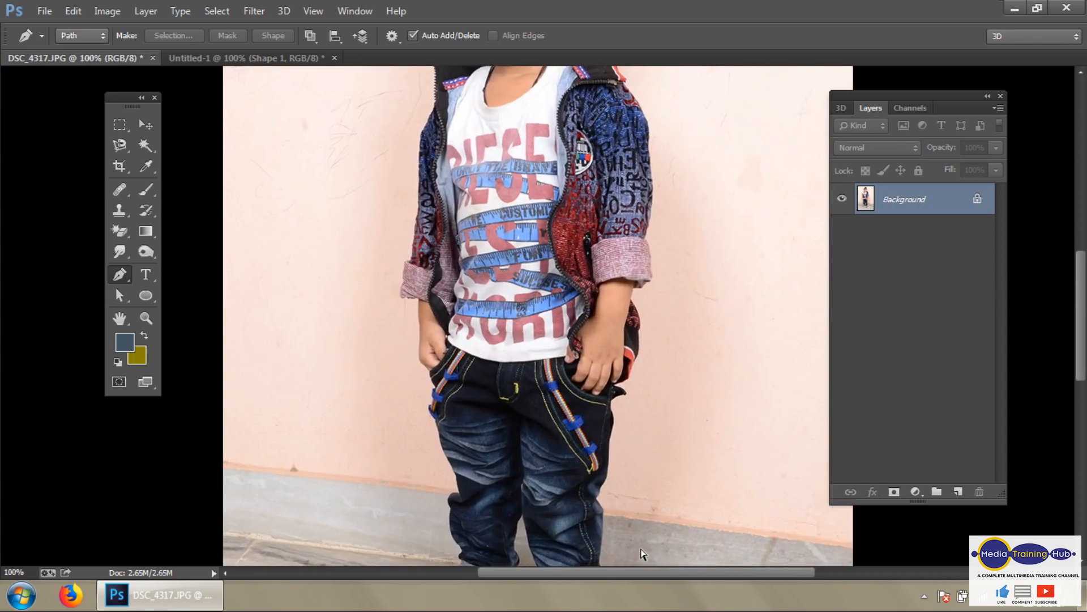
key("ctrl+plus")
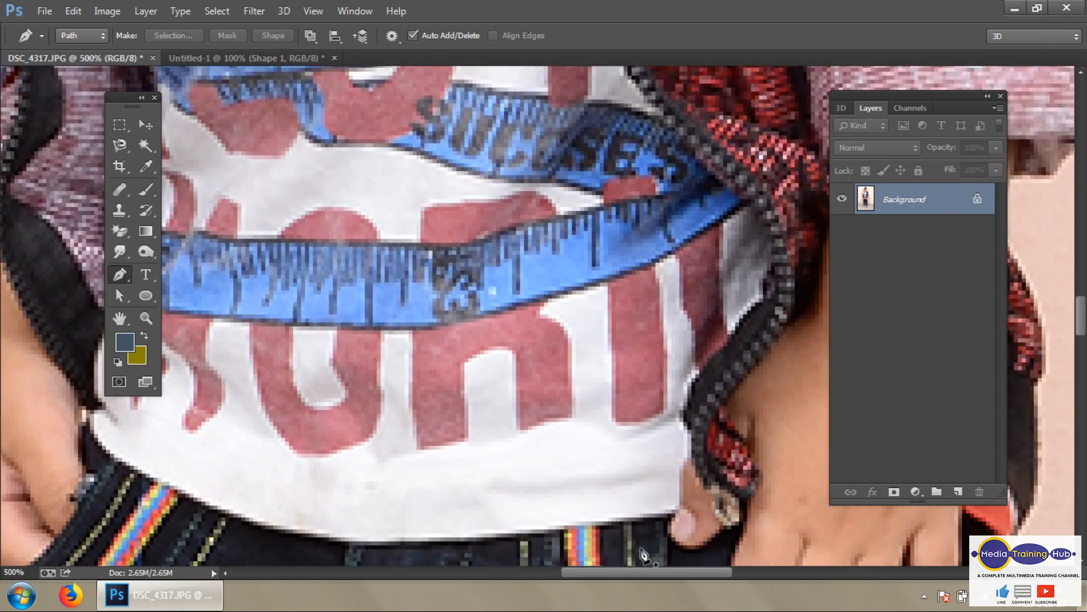
key("ctrl+minus")
key("ctrl+minus")
key("ctrl+minus")
key("ctrl+minus")
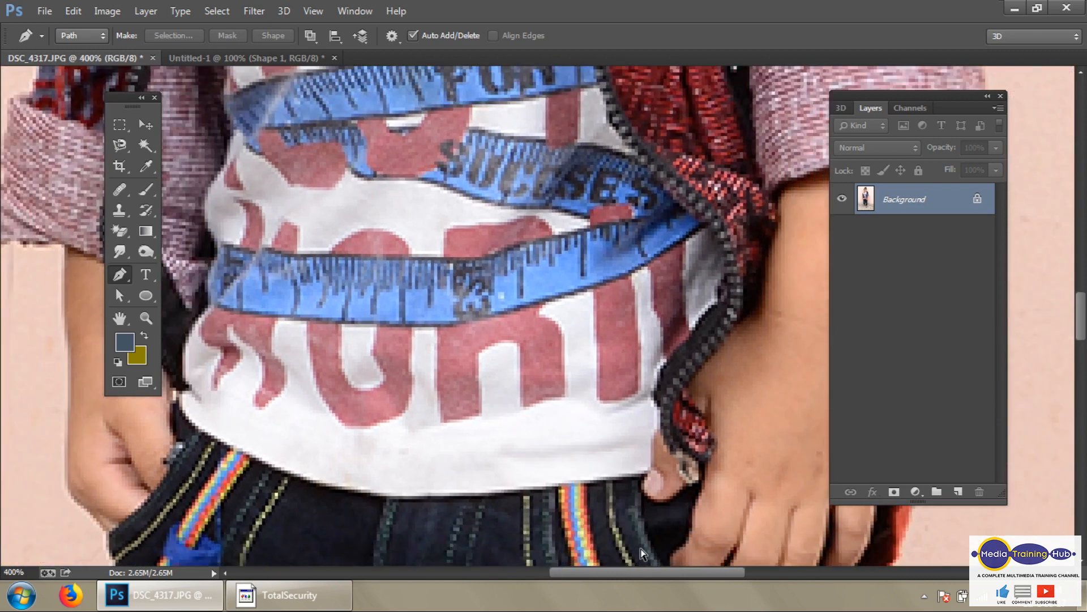
key("ctrl+minus")
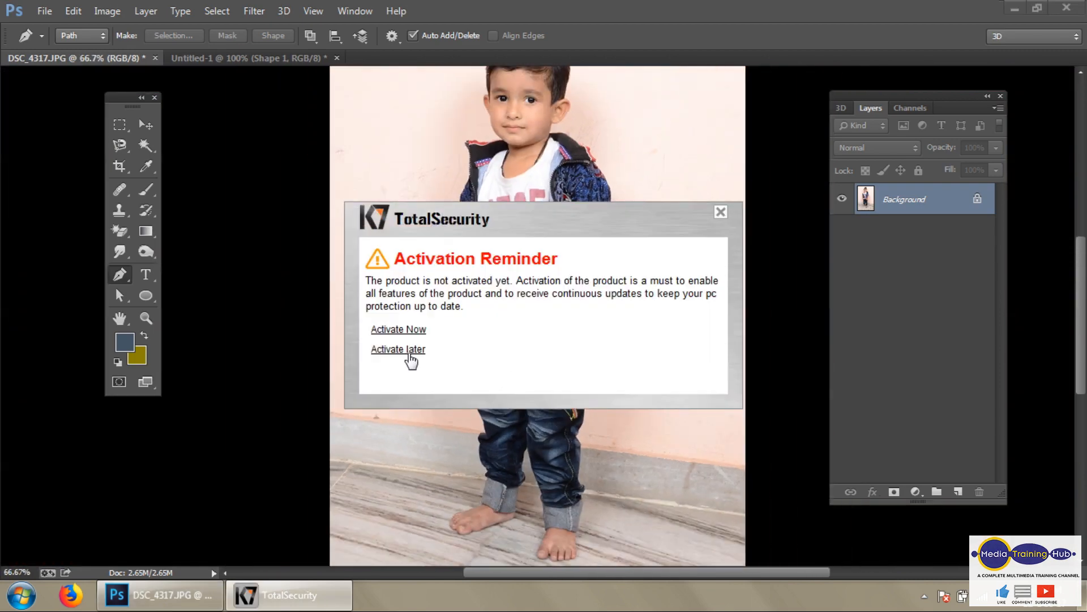
Postpone the TotalSecurity product activation and dismiss its reminder
left_click(412, 361)
left_click(917, 537)
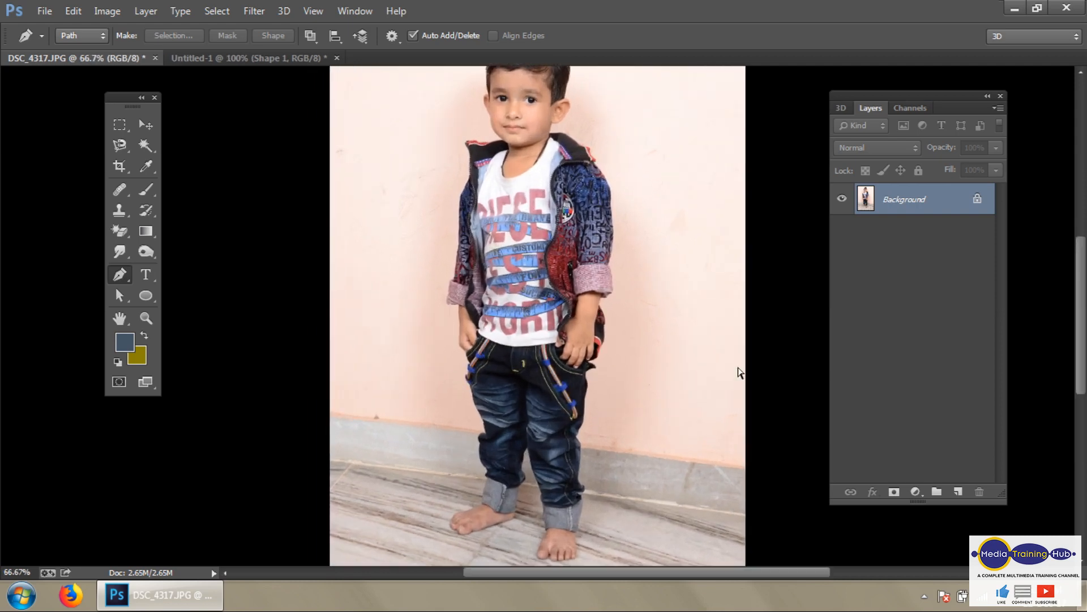
Start a path at the big toe of the foot on the photo's left side and curve it around the toe tip
scroll(740, 372, "down", 2)
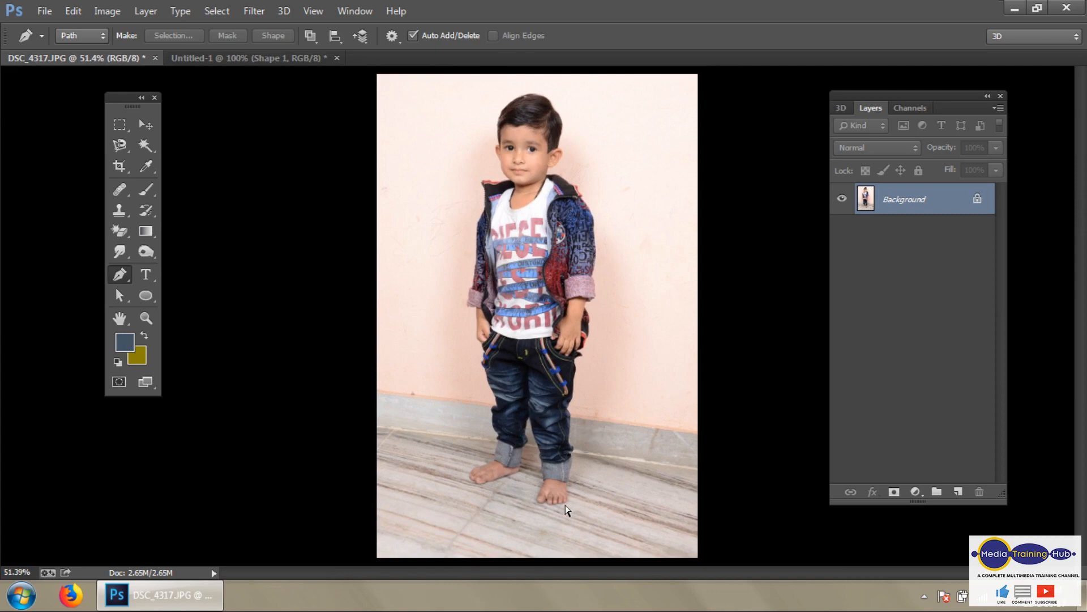
key("ctrl+plus")
key("ctrl+plus")
key("ctrl+plus")
key("ctrl+plus")
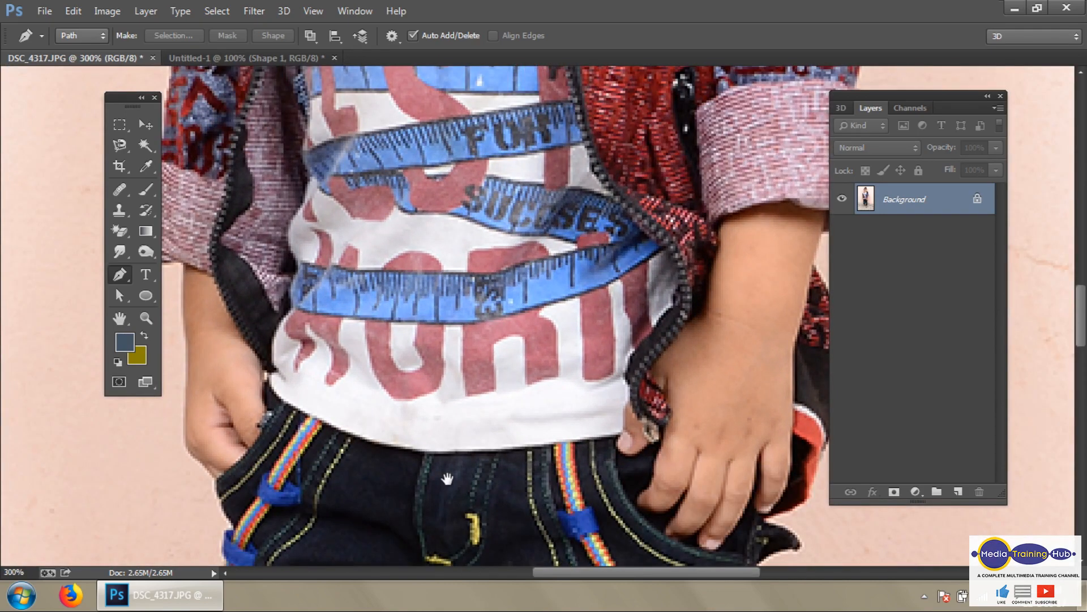
left_click_drag(447, 479, 489, 185)
left_click_drag(467, 481, 504, 164)
mouse_move(481, 521)
left_mouse_down()
mouse_move(500, 379)
mouse_move(536, 307)
mouse_move(597, 318)
left_mouse_up()
left_click_drag(494, 349, 543, 370)
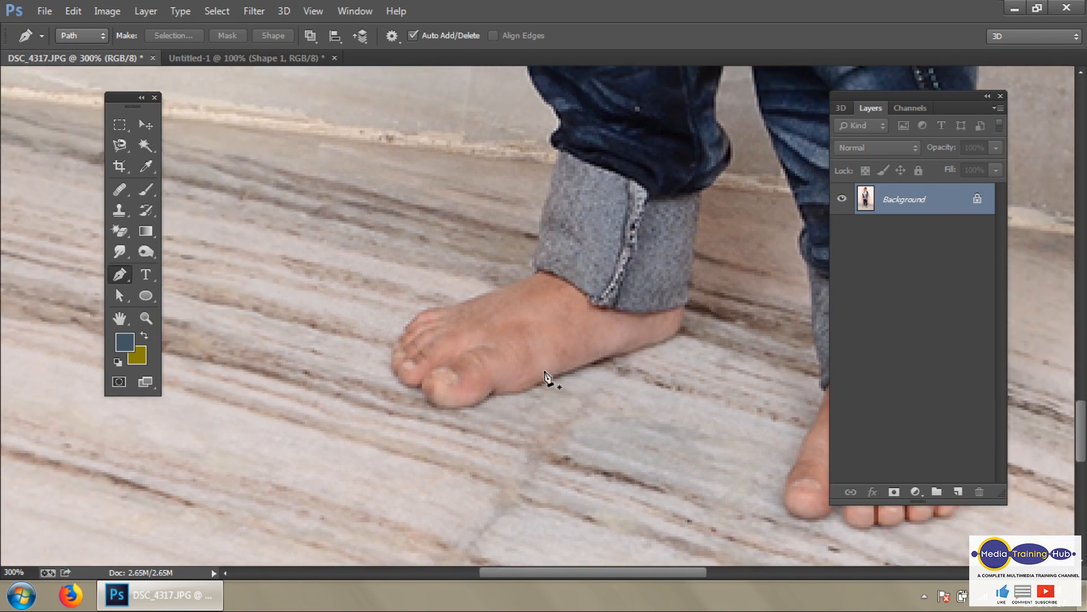
left_click(492, 393)
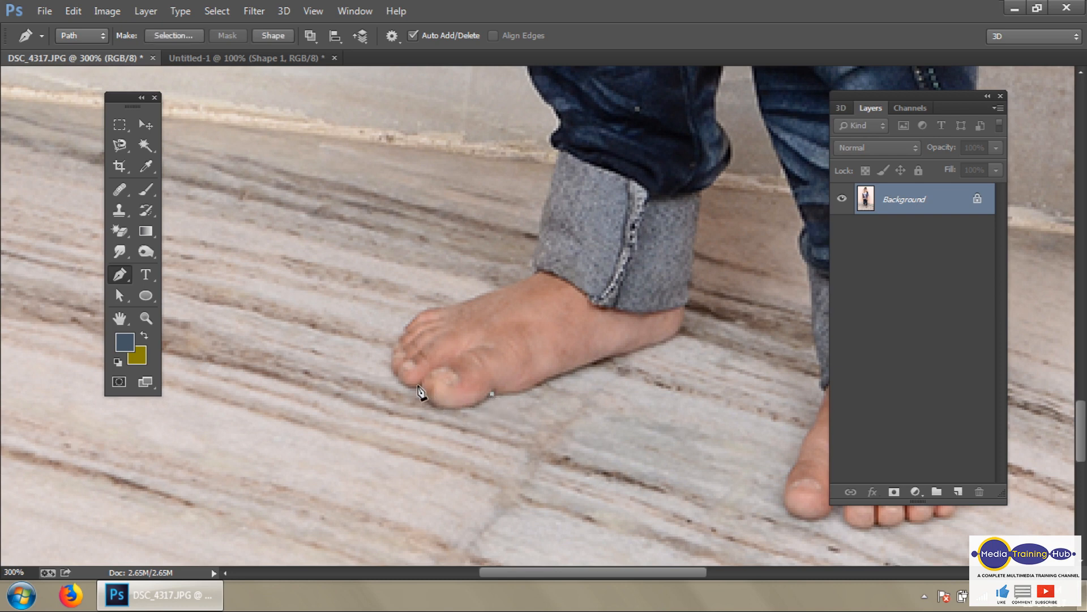
mouse_move(402, 342)
left_mouse_down()
mouse_move(379, 334)
mouse_move(393, 342)
left_mouse_up()
left_click(419, 387)
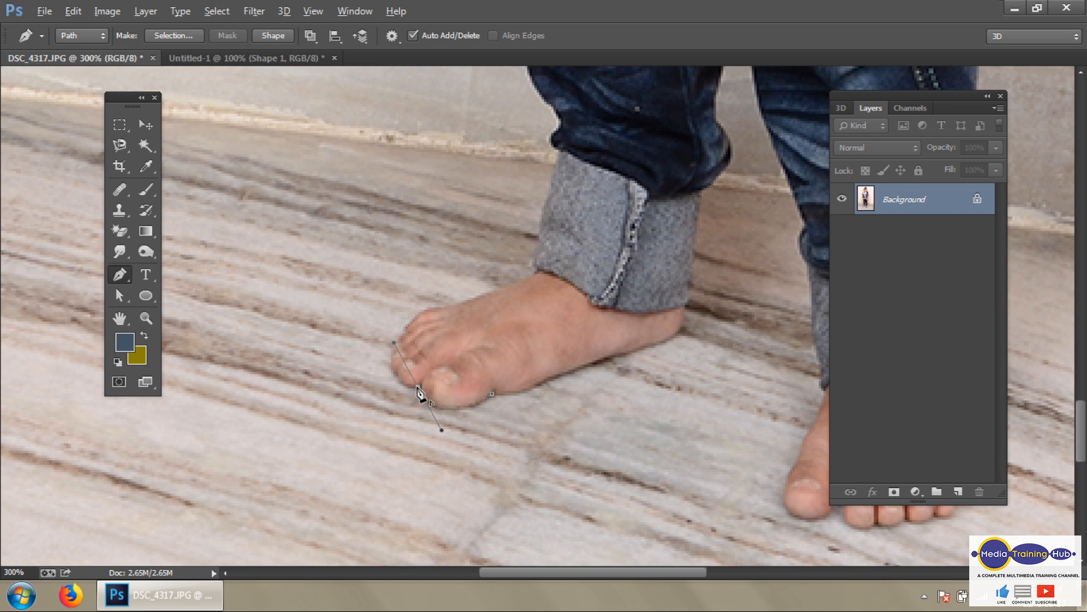
Continue the path around the smaller toes and along the upper edge of the left-side foot
left_click(391, 370)
left_click(391, 350)
left_click(403, 328)
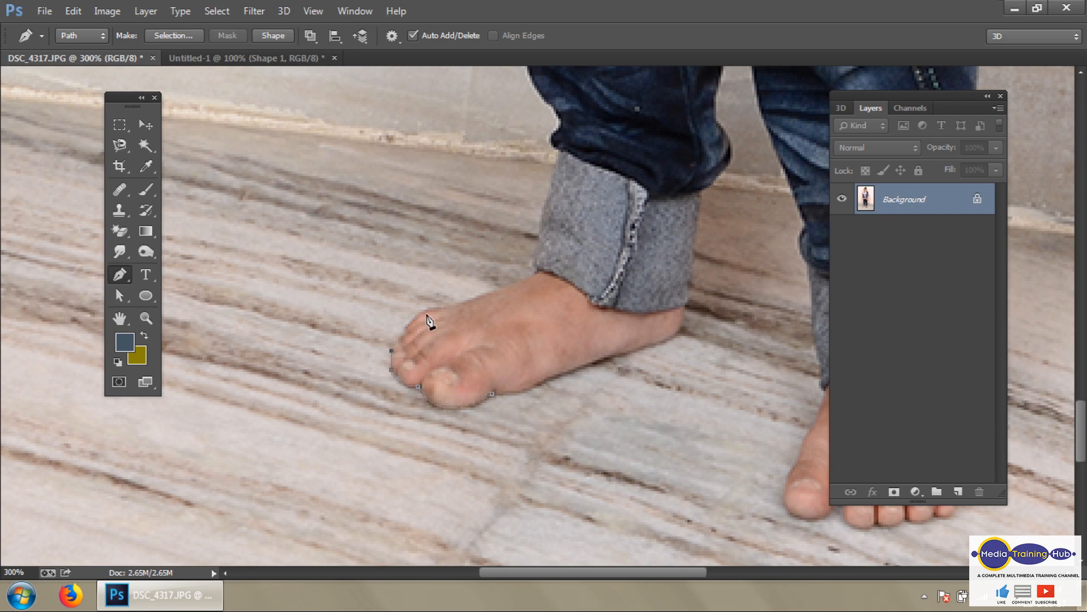
left_click(473, 295)
left_click(506, 286)
Trace up the outer edge of the left-side grey trouser cuff to the bottom of the denim
scroll(552, 204, "up", 3)
left_click_drag(562, 285, 591, 221)
left_click(569, 259)
left_click(569, 232, "alt")
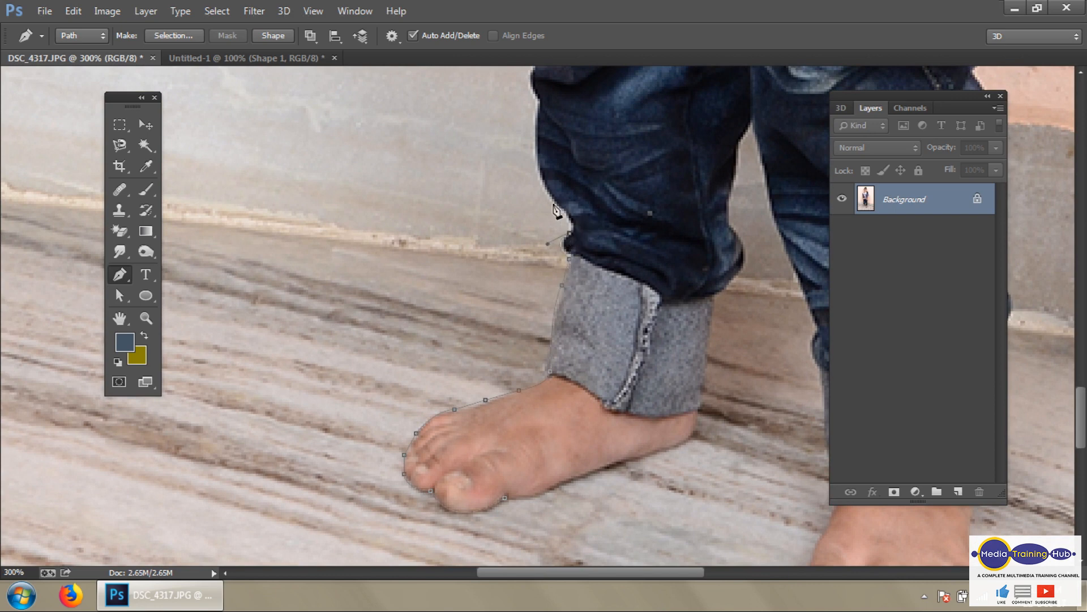
Continue the path up the outer edge of the left-side trouser leg, past the fold at the knee
left_click_drag(515, 160, 573, 351)
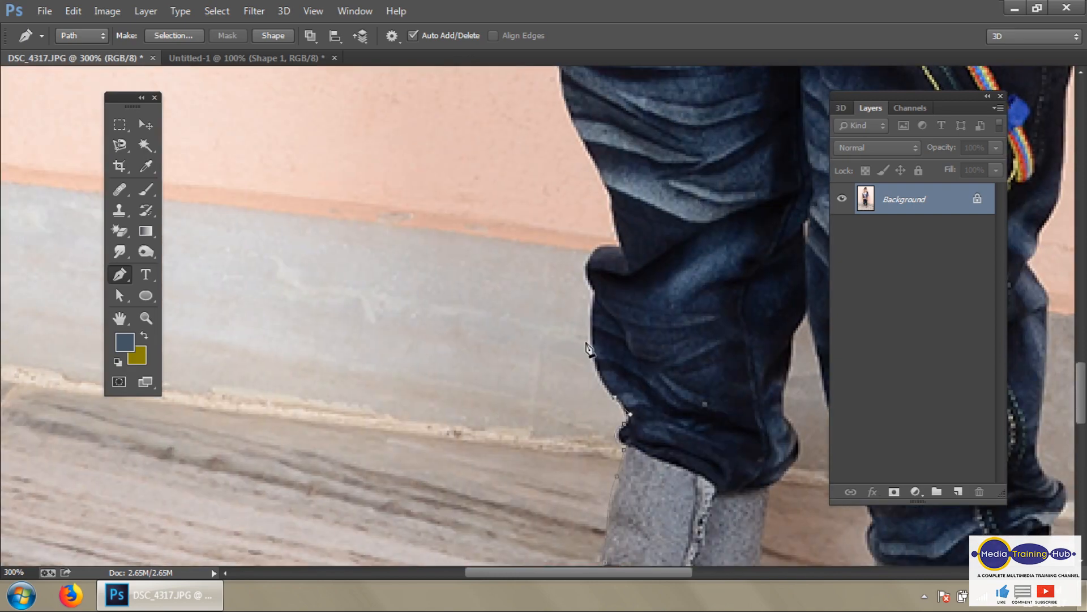
left_click_drag(595, 291, 618, 251)
left_click(619, 246)
left_click(612, 195)
key("space")
left_click_drag(597, 171, 658, 399)
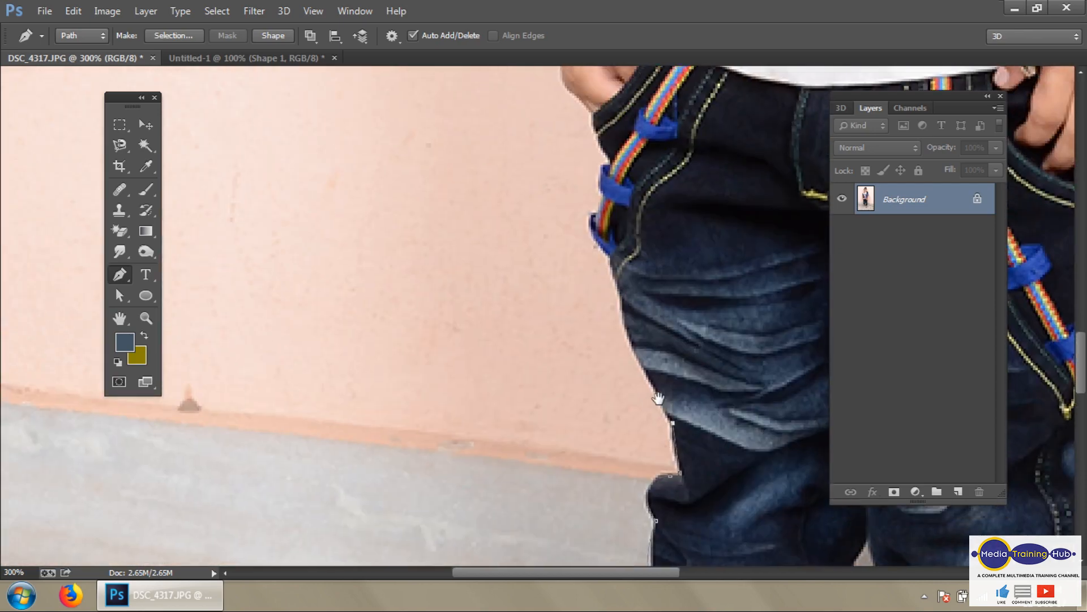
Trace the left-side thigh and the blue strap loops at the hip, removing outgoing handles at the curved anchors
left_click_drag(620, 305, 622, 272)
left_click(620, 306, "alt")
left_click(611, 263)
left_click_drag(599, 212, 627, 219)
left_click(600, 207, "alt")
left_click_drag(610, 162, 630, 171)
left_click(612, 163, "alt")
Extend the path past the jeans pocket and around the left-side hand up to the forearm
left_click_drag(597, 132, 654, 266)
left_click(654, 280, "alt")
left_click(618, 246)
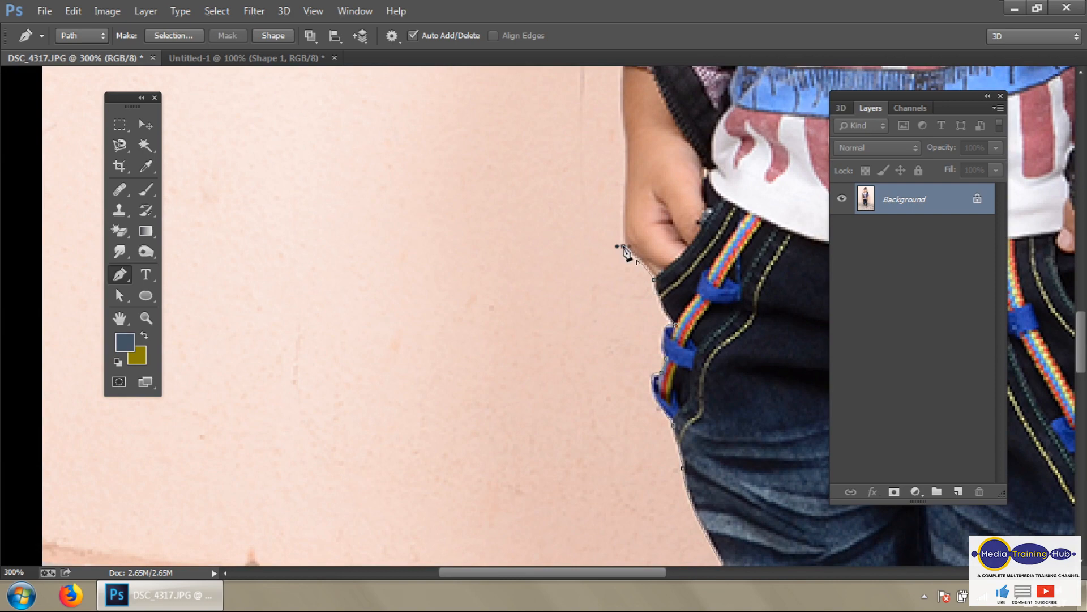
left_click_drag(626, 243, 602, 432)
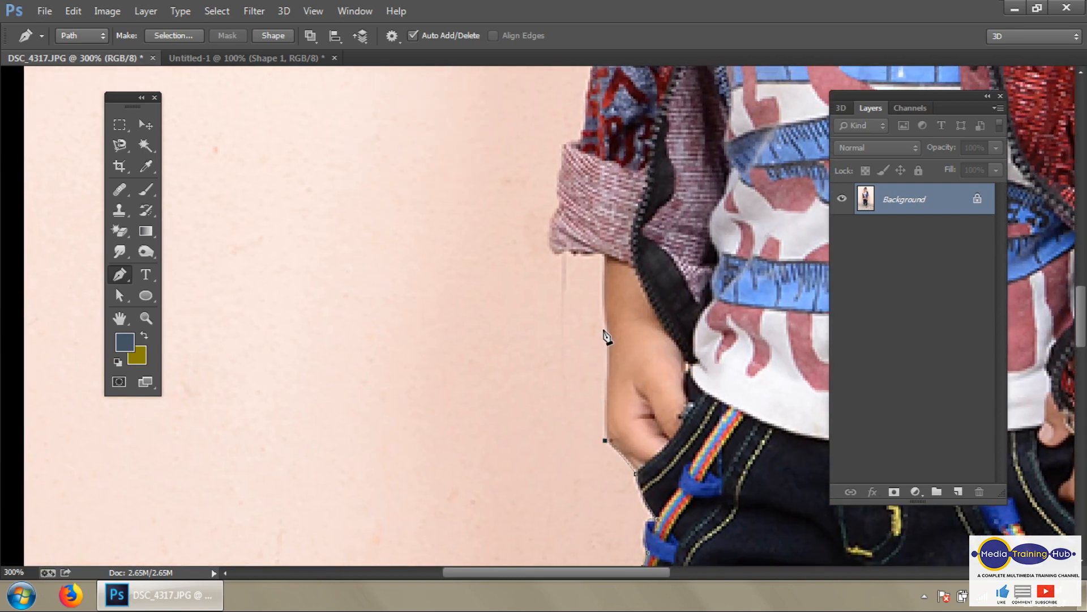
left_click_drag(602, 309, 602, 300)
Trace around the rolled-up pink cuff of the left-side jacket sleeve and remove the outgoing handle above it
left_click(603, 255)
left_click(545, 252)
left_click(557, 189)
left_click_drag(583, 135, 570, 338)
left_click(565, 330, "alt")
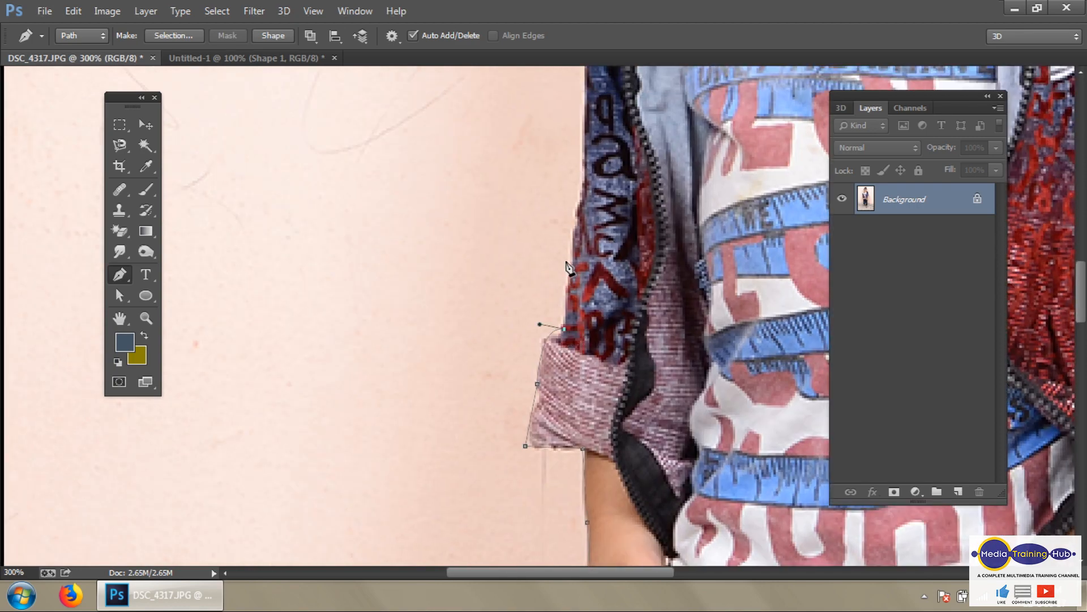
Continue the path up the outer edge of the left-side jacket sleeve to the shoulder
left_click(576, 228)
left_click_drag(586, 181, 626, 432)
left_click(618, 269)
left_click(658, 196)
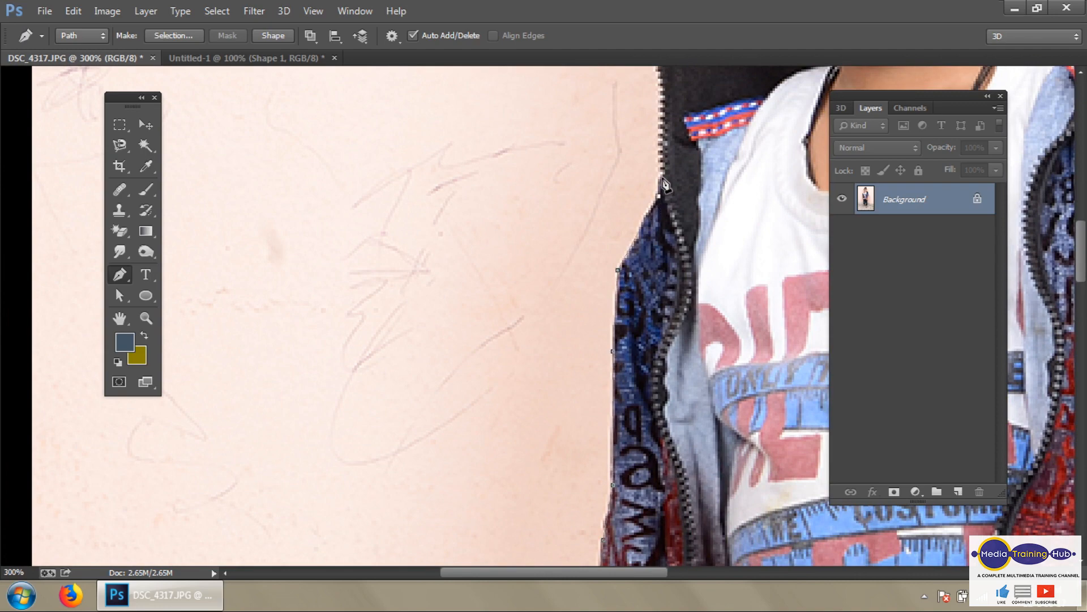
Trace the zipper edge up to the left-side collar tip and remove the outgoing handle there
left_click_drag(677, 136, 600, 418)
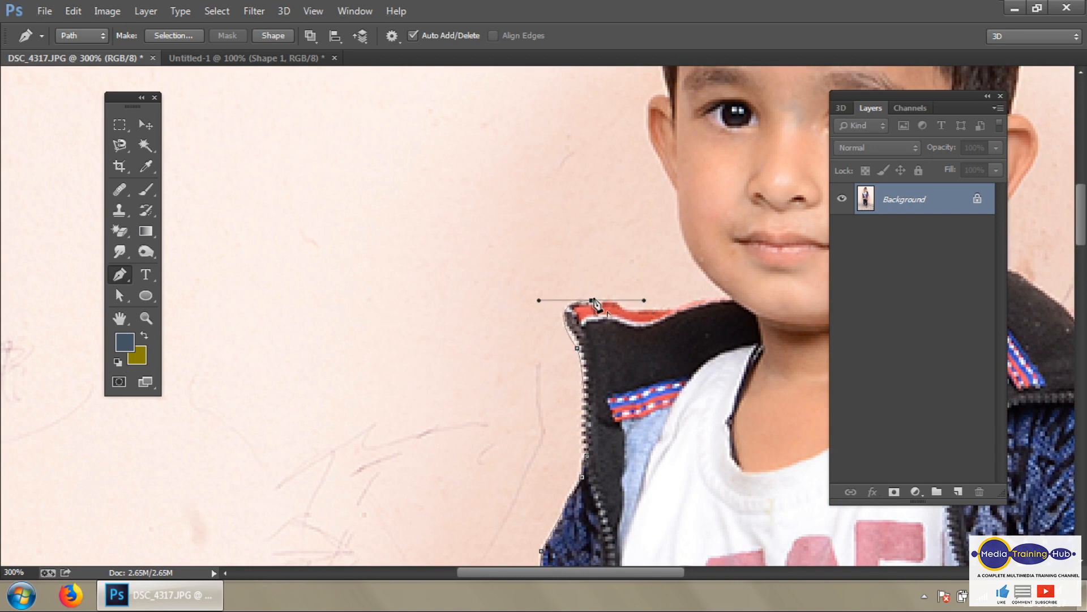
left_click(592, 301, "alt")
left_click_drag(733, 323, 621, 297)
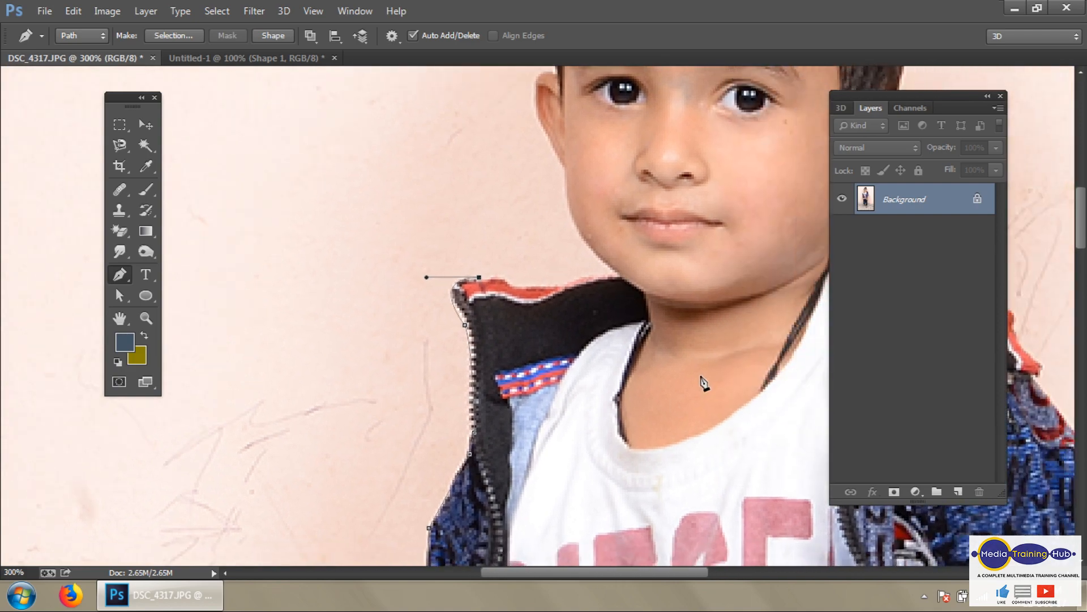
left_click_drag(671, 199, 651, 268)
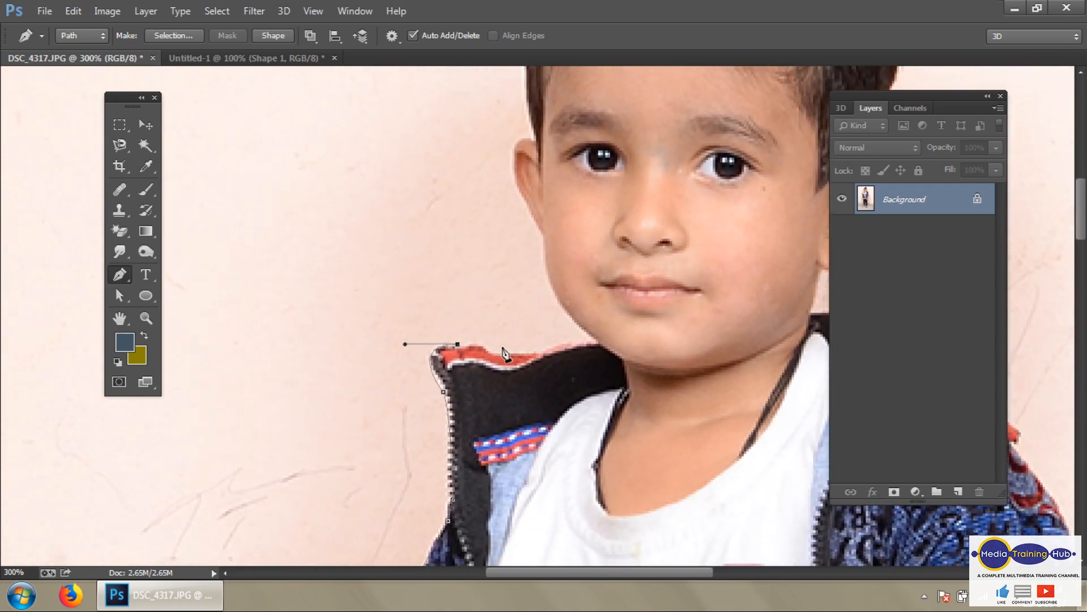
Add anchors along the red upper edge of the left-side collar up to the boy's jaw
left_click_drag(494, 353, 505, 366)
left_click(529, 353)
left_click(563, 346)
left_click(593, 339)
Trace the curve of the left-side cheek and continue the path up the outer edge of the ear
left_click_drag(540, 239, 551, 189)
left_click(541, 239, "alt")
left_click(522, 200)
left_click(515, 182)
left_click(515, 141)
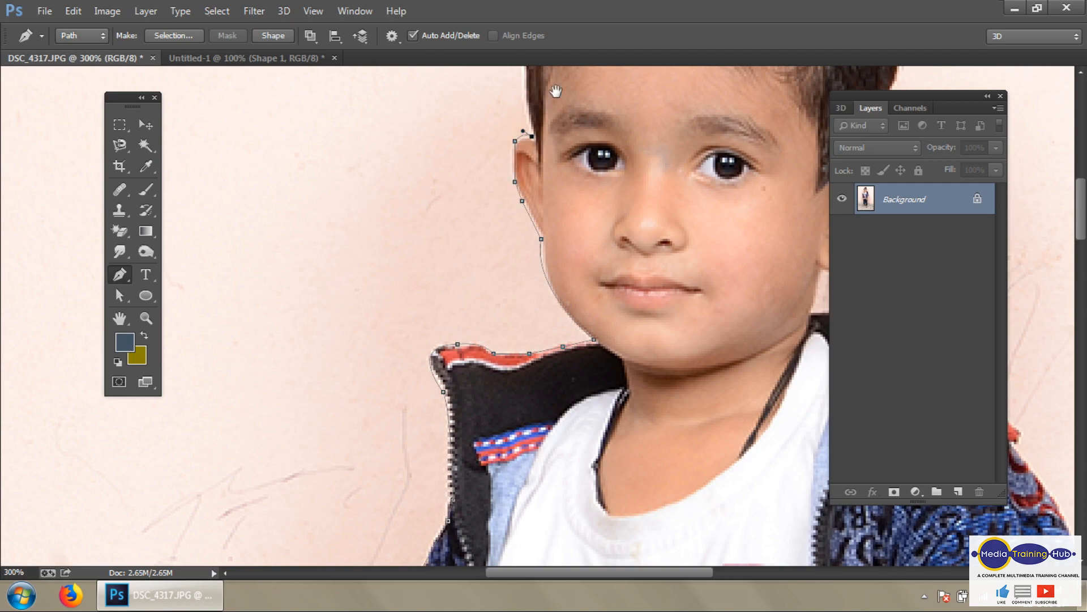
Continue the path from the left-side ear up along the hairline towards the top of the head
left_click_drag(556, 91, 569, 341)
left_click_drag(538, 263, 550, 217)
left_click(554, 212)
left_click(556, 200)
left_click(595, 152)
left_click(622, 129)
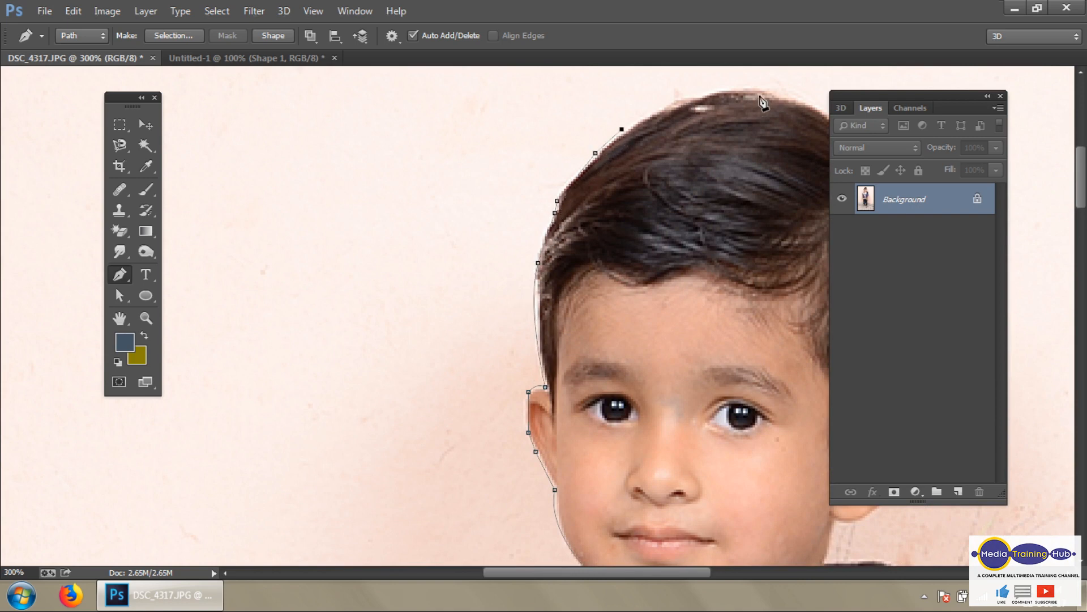
Curve the path over the top of the hair and start down the right side of the head
left_click_drag(775, 93, 498, 201)
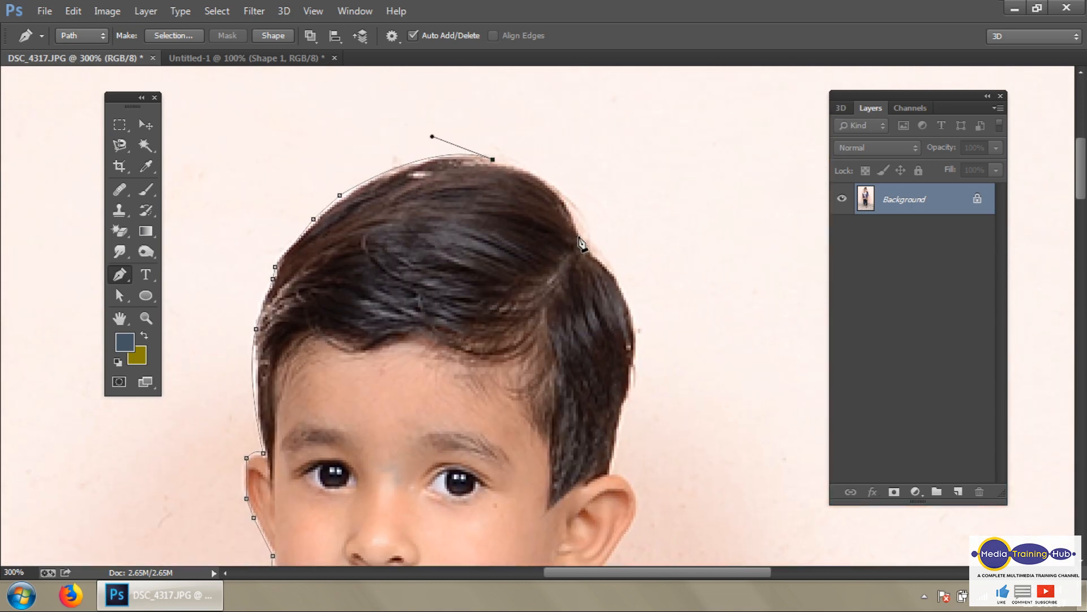
left_click_drag(581, 235, 577, 164)
left_click(581, 236, "alt")
left_click(600, 262)
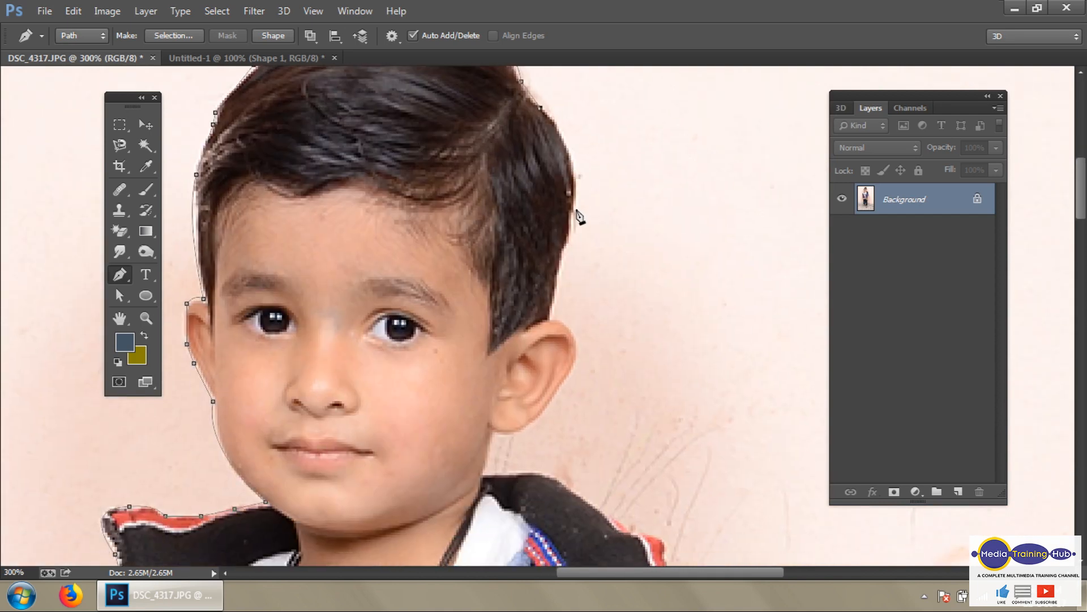
Trace the right side of the hair down to the top of the ear
left_click_drag(574, 215, 562, 281)
left_click(574, 215, "alt")
left_click(555, 282)
left_click(553, 308)
left_click(545, 320)
Trace around the right-side ear and down the neck towards the jacket collar
left_click_drag(569, 382, 602, 246)
left_click(577, 356, "alt")
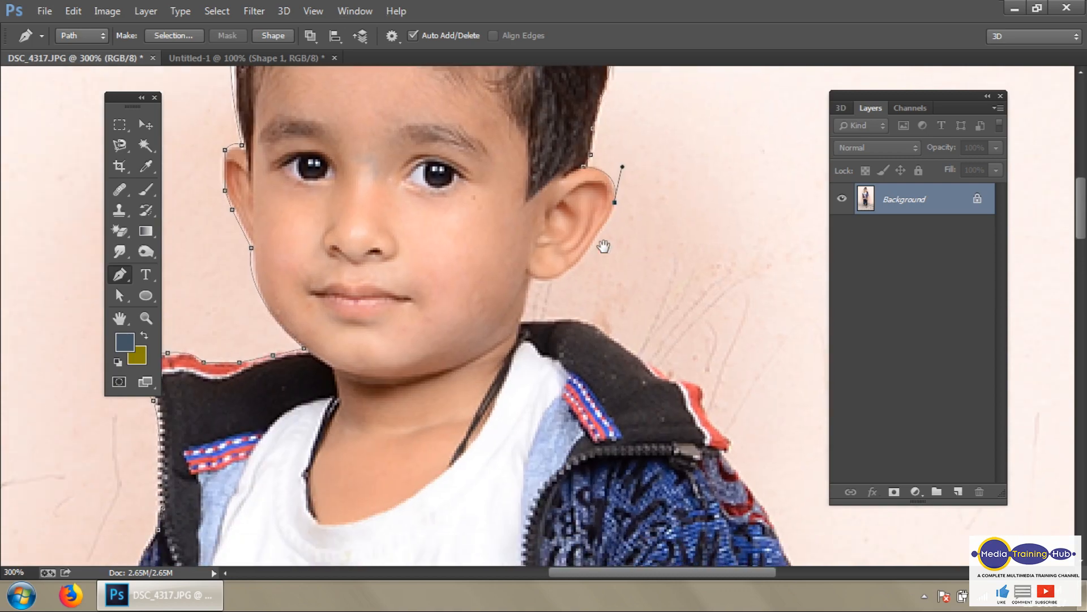
left_click(588, 247)
left_click(567, 270)
left_click_drag(513, 257, 504, 266)
Add anchors along the black upper edge of the right-side collar from the neck outward
left_click_drag(521, 320, 533, 314)
left_click(547, 321)
left_click(571, 319)
left_click(611, 335)
left_click(632, 351)
left_click(652, 365)
Continue the path around the red trim at the right-side collar tip
left_click_drag(657, 368, 641, 273)
left_click(631, 351, "alt")
left_click(662, 372)
left_click(615, 268)
left_click(616, 286)
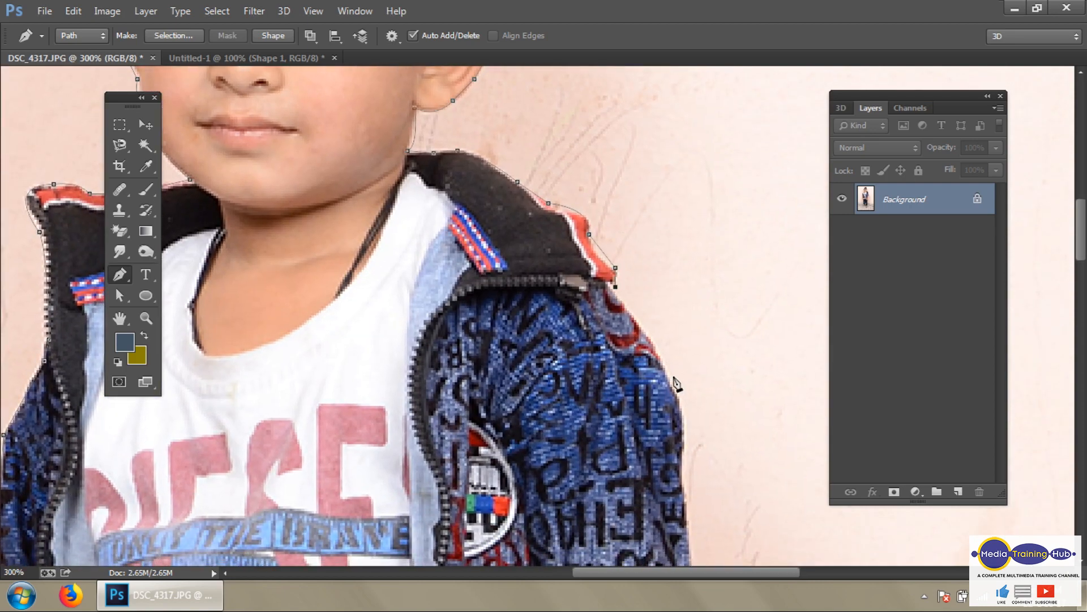
Trace the right-side shoulder and the outer edge of the sleeve down to the rolled-up cuff
left_click_drag(675, 384, 630, 202)
left_click(675, 384, "alt")
left_click(620, 228)
left_click(629, 347)
left_click_drag(644, 429, 617, 318)
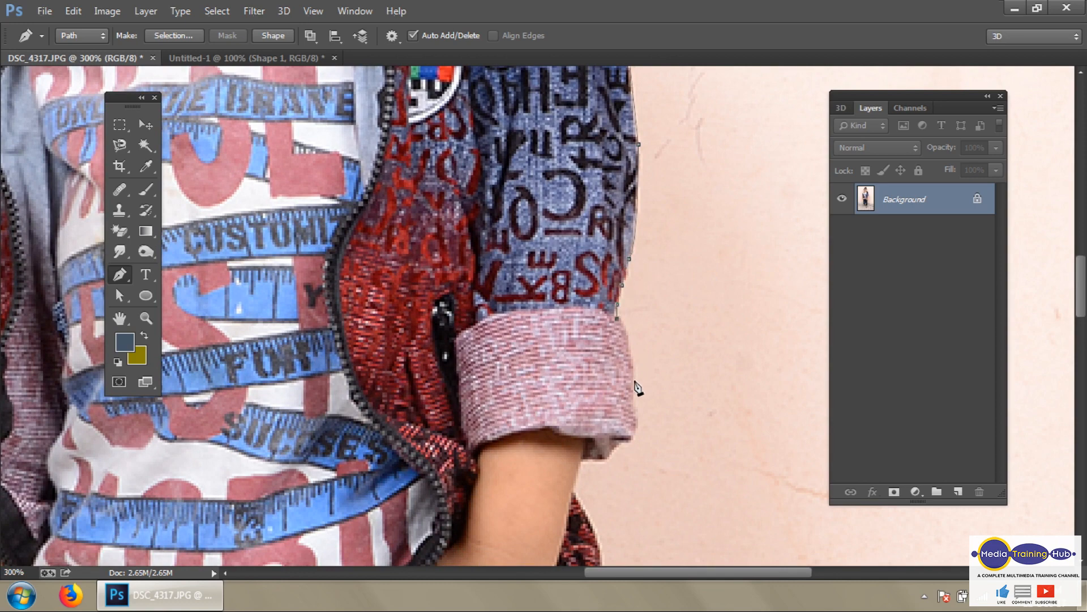
Trace around the right-side sleeve cuff, down the forearm and onto the jacket's side edge
left_click_drag(643, 405, 643, 221)
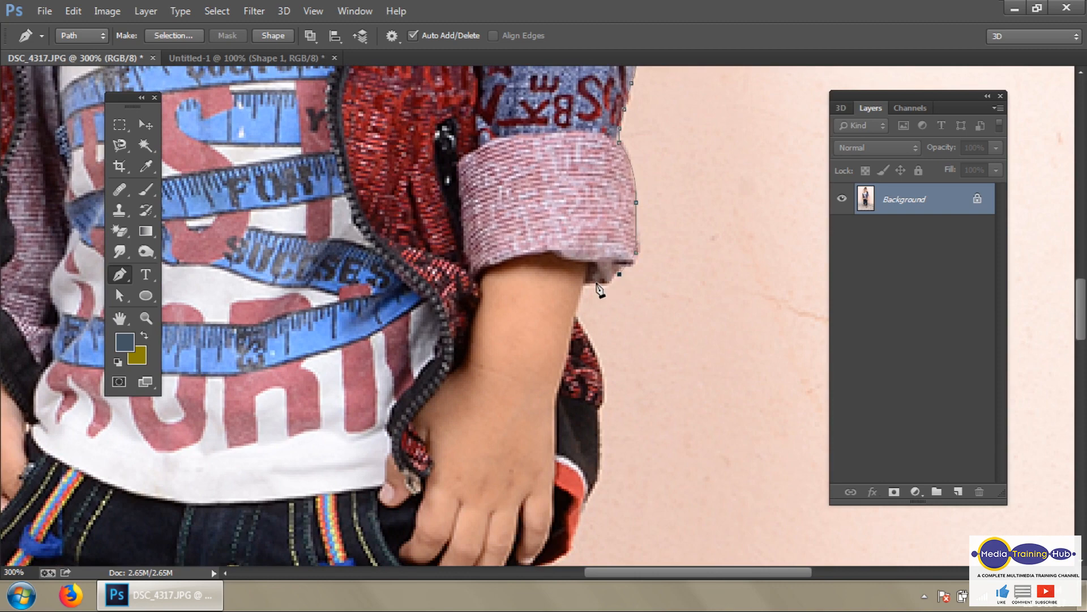
left_click_drag(589, 320, 559, 178)
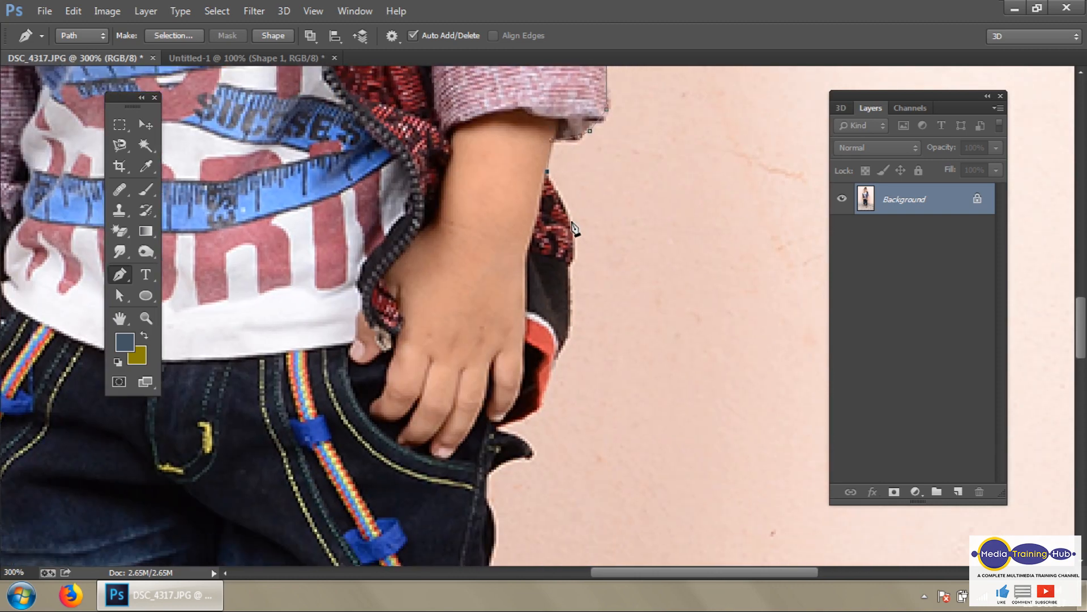
left_click(576, 223)
left_click(572, 263)
Continue the path down the jacket's right side and around its red hem to the jeans pocket
left_click(574, 307)
left_click(571, 331)
left_click_drag(554, 366, 635, 172)
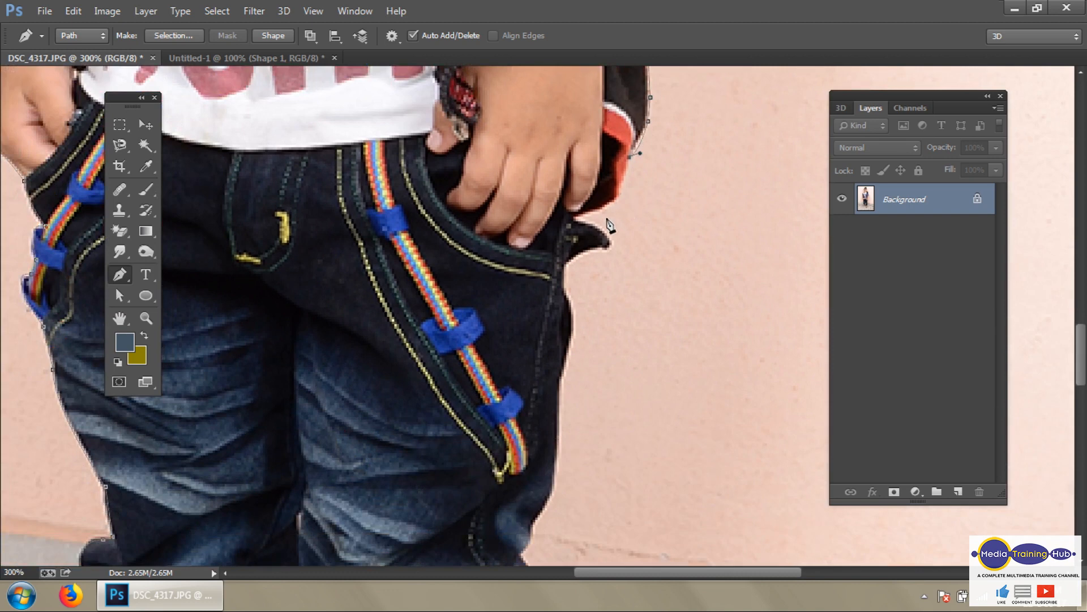
left_click_drag(581, 218, 592, 220)
Trace around the pointed flap at the right-side hip and down the edge of the jeans
left_click(610, 243)
left_click_drag(571, 256, 560, 272)
left_click(564, 272)
left_click_drag(584, 319, 557, 241)
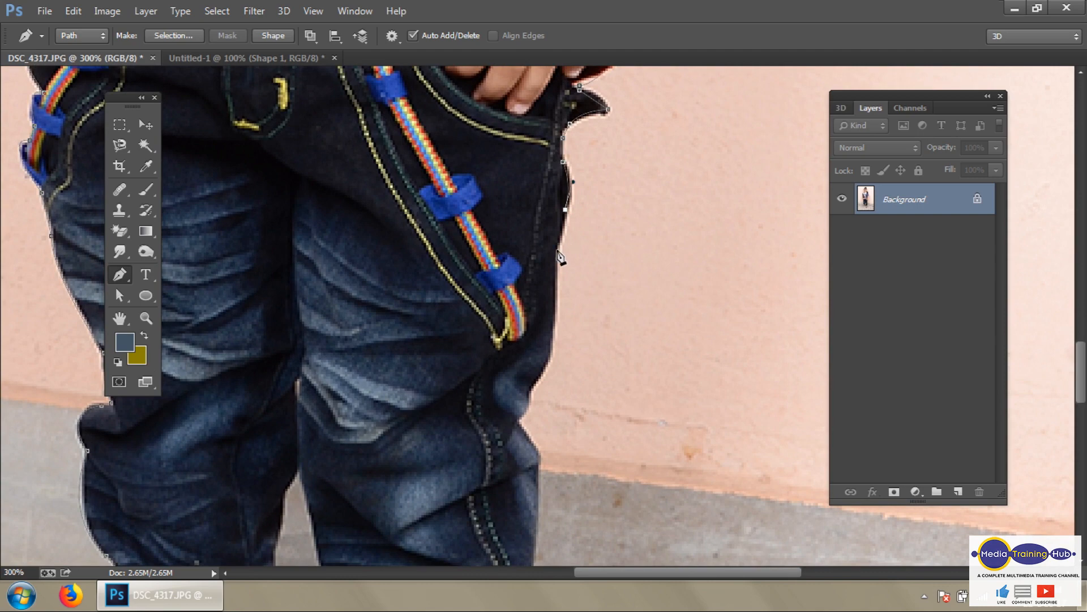
Continue the path down the right-side thigh to the inward fold near the knee
left_click_drag(575, 294, 585, 189)
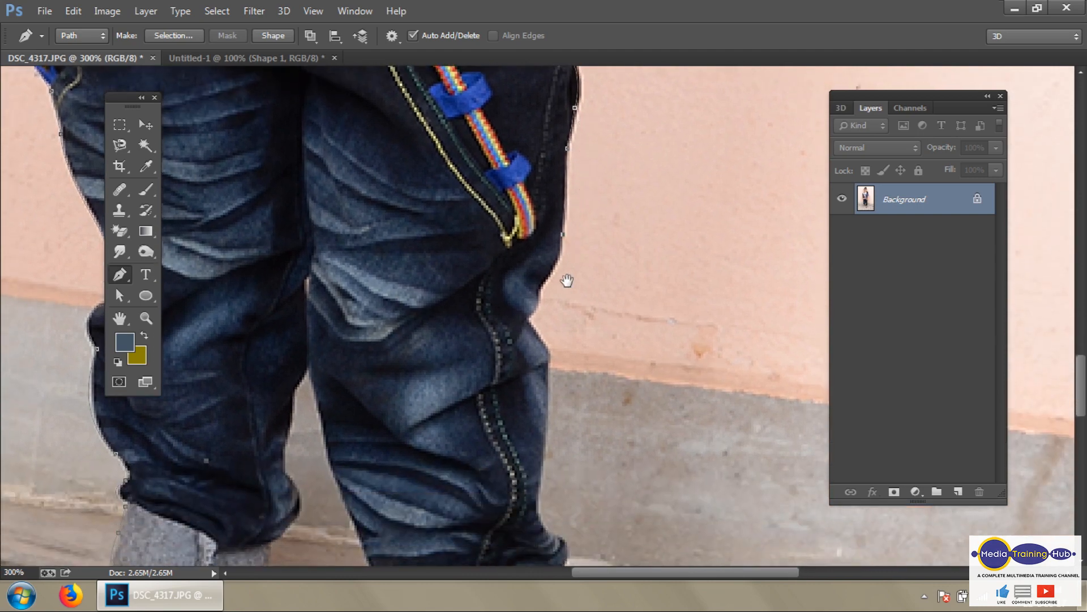
left_click_drag(568, 279, 554, 231)
left_click(533, 214)
left_click_drag(523, 244, 514, 244)
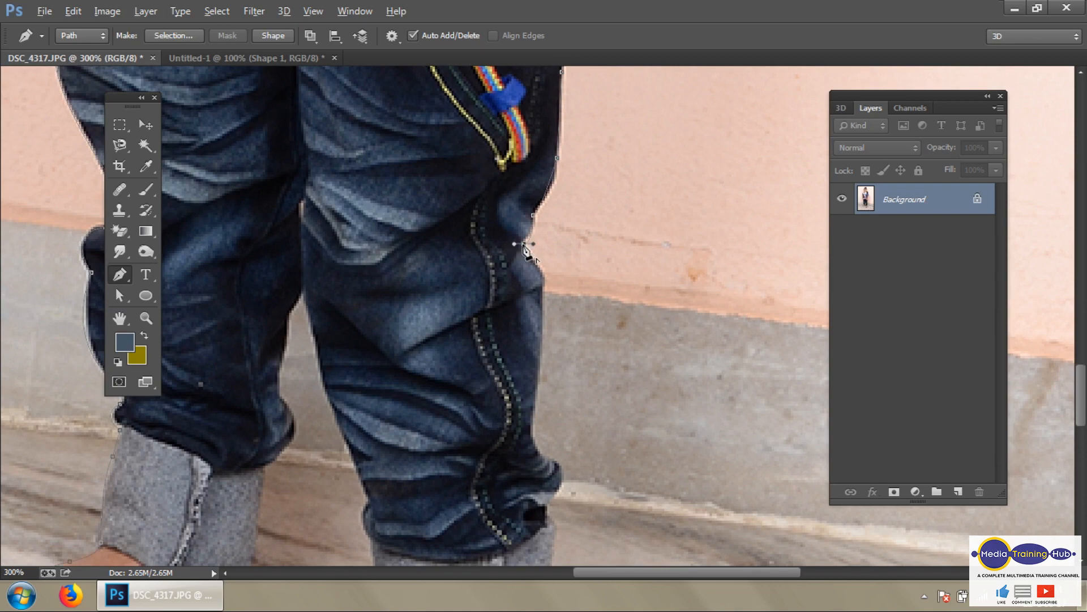
Trace the outer edge of the right-side lower leg and the denim bulge above the grey cuff
left_click_drag(568, 318, 544, 160)
left_click(535, 163)
left_click(523, 215)
left_click_drag(548, 254, 517, 308)
left_click(548, 255, "alt")
left_click(543, 293, "alt")
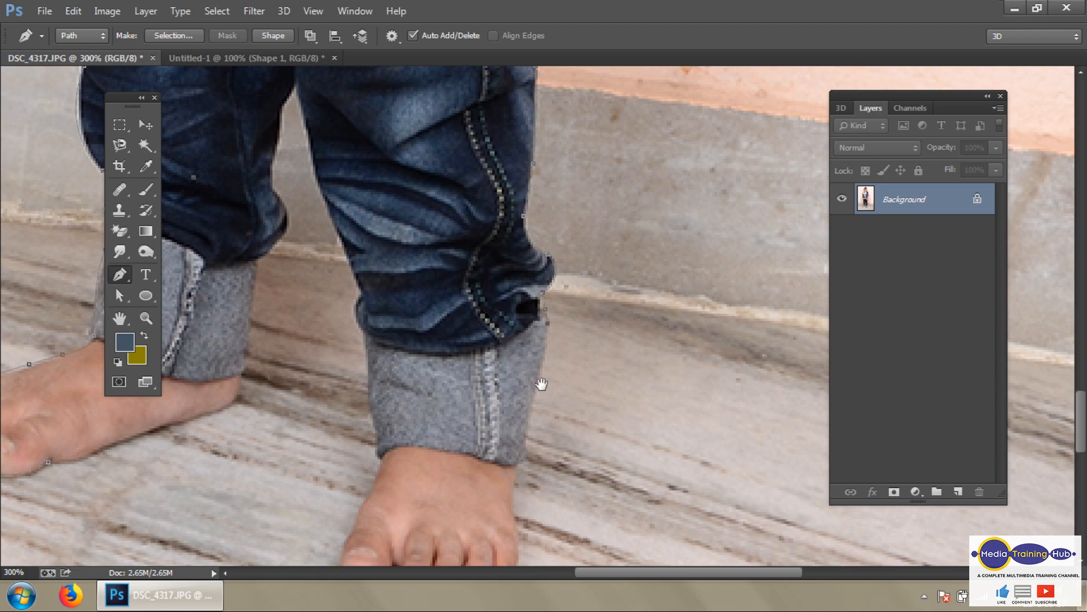
Trace the outer edge of the right-side grey cuff and foot down to the little toe
left_click_drag(538, 381, 583, 213)
left_click(565, 287)
left_click(554, 310)
left_click(555, 328)
left_click(555, 349)
left_click(555, 401)
left_click(551, 422)
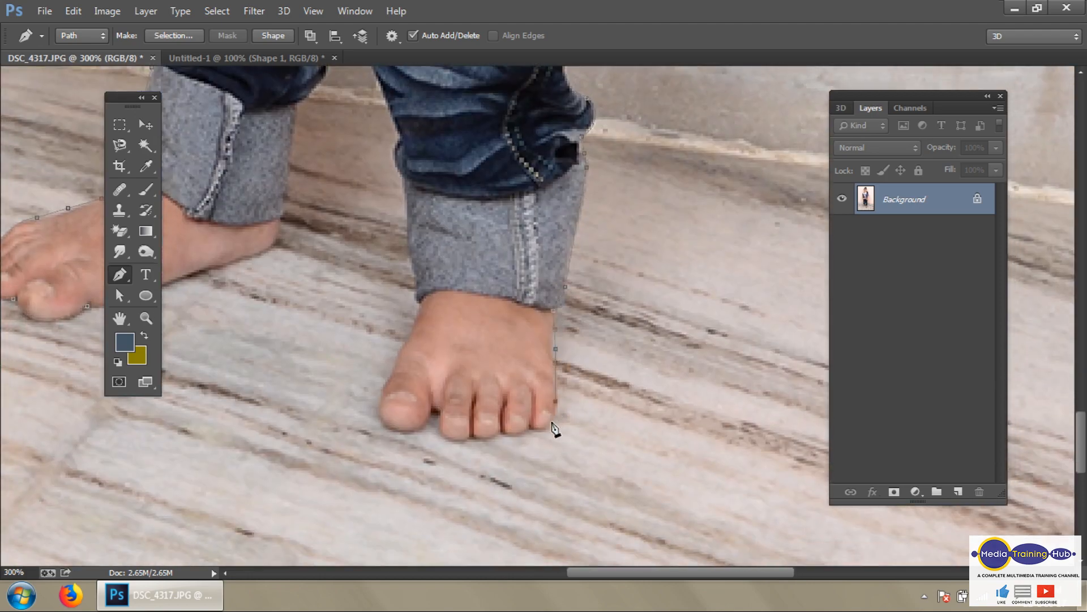
Continue the path along the toes of the right-side foot and around its big toe
left_click_drag(433, 434, 433, 434)
left_click(469, 437, "alt")
left_click_drag(440, 387, 440, 387)
left_click(441, 416, "alt")
left_click_drag(376, 410, 339, 367)
Add anchors up the inner edge of the right-side foot from the big toe to the cuff
left_click(374, 406)
left_click(391, 373)
left_click(404, 342)
left_click(418, 297)
Trace the inner edge of the right-side grey cuff and remove the outgoing handle at the denim above it
left_click(412, 260)
left_click(405, 220)
left_click(398, 175)
left_click_drag(398, 139, 516, 337)
left_click(399, 140, "alt")
Continue the path up the inner edge of the right-side leg to where the two legs meet
left_click(509, 298)
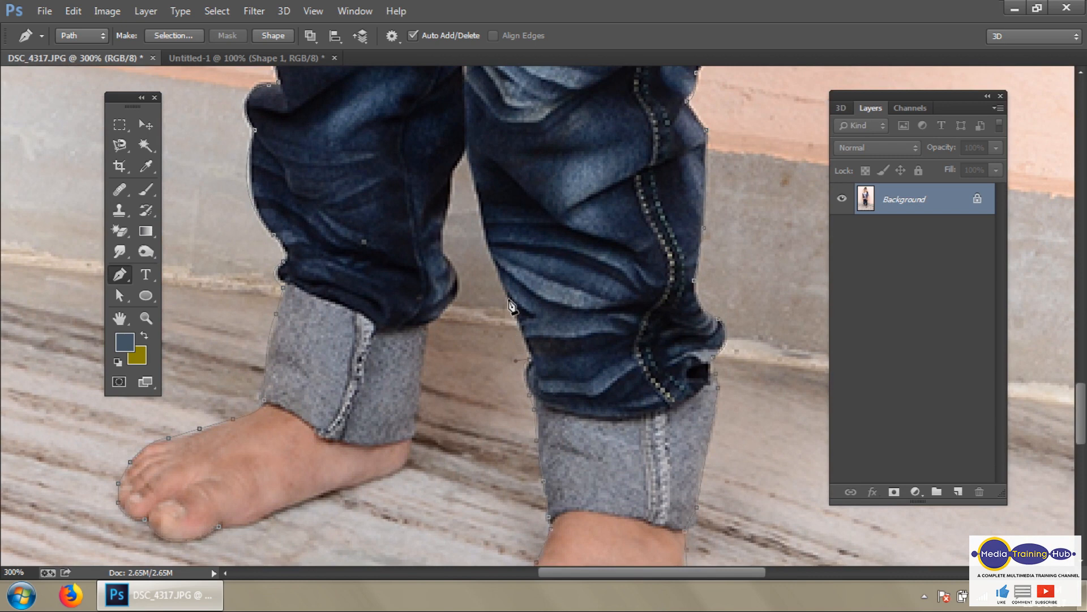
left_click(480, 216)
left_click(468, 153)
Add anchors down the inner edge of the left-side trouser leg to below the knee
left_click(450, 175)
left_click(450, 208)
left_click(443, 234)
left_click(443, 259)
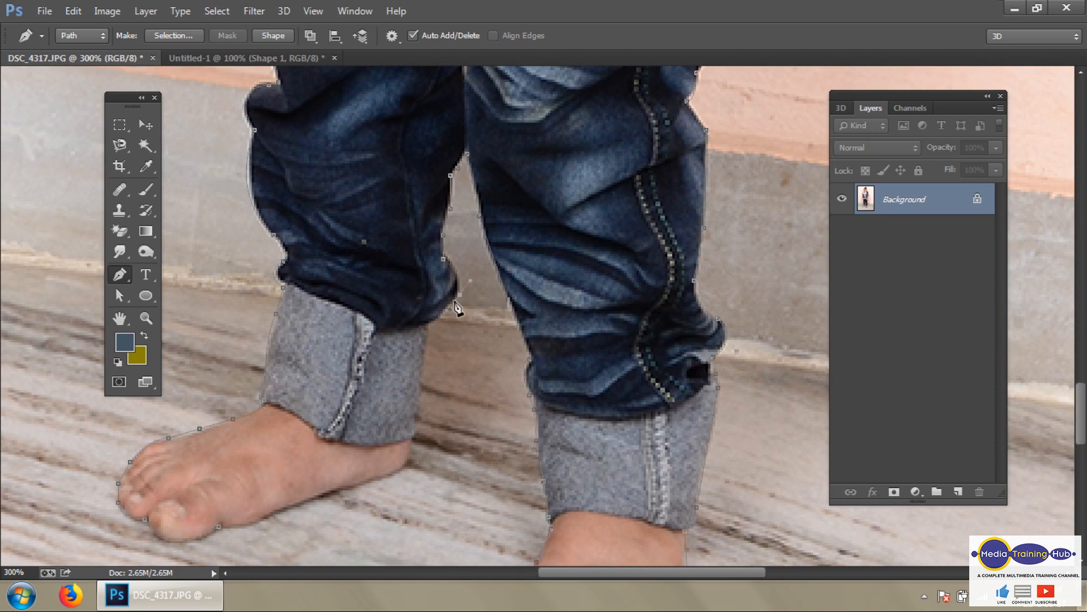
Trace the inner edge of the left-side denim hem, grey cuff and heel, and close the path at the big toe
left_click_drag(423, 321, 413, 324)
left_click(424, 322, "alt")
left_click(422, 339)
left_click(417, 419)
left_click(412, 440)
left_click(405, 464)
left_click(203, 523, "ctrl")
Convert the closed path around the boy into a new anti-aliased selection with a 1-pixel feather radius
key("ctrl+0")
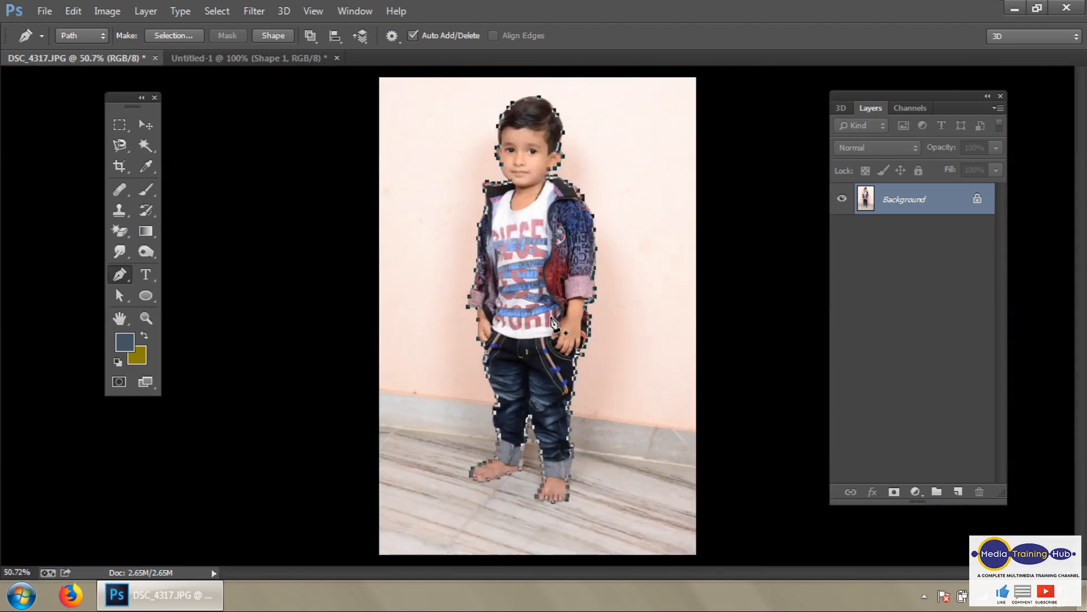
right_click(535, 267)
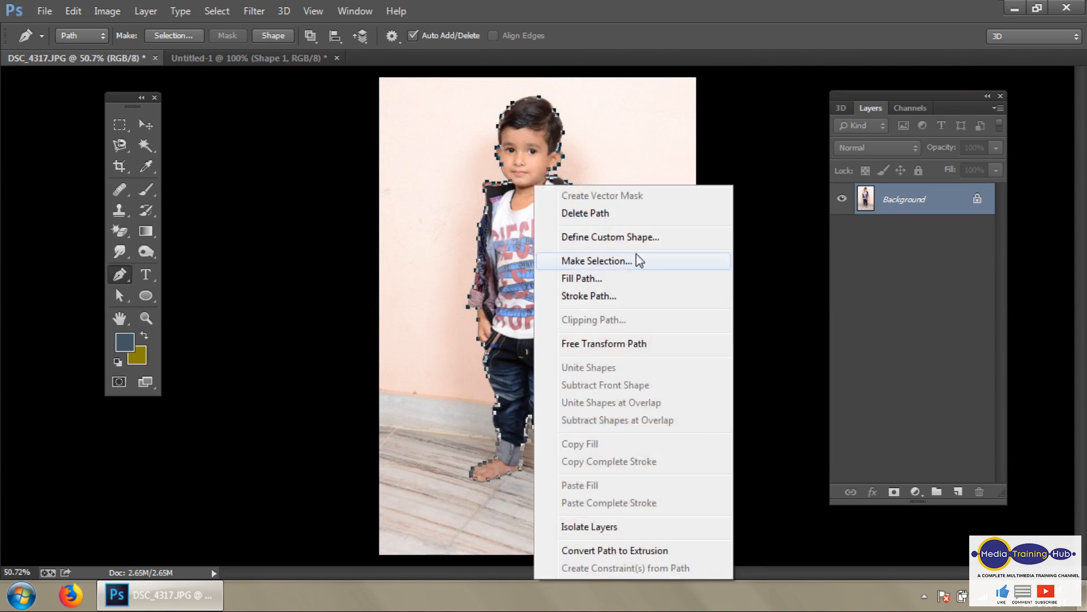
left_click(639, 261)
left_click_drag(326, 191, 680, 102)
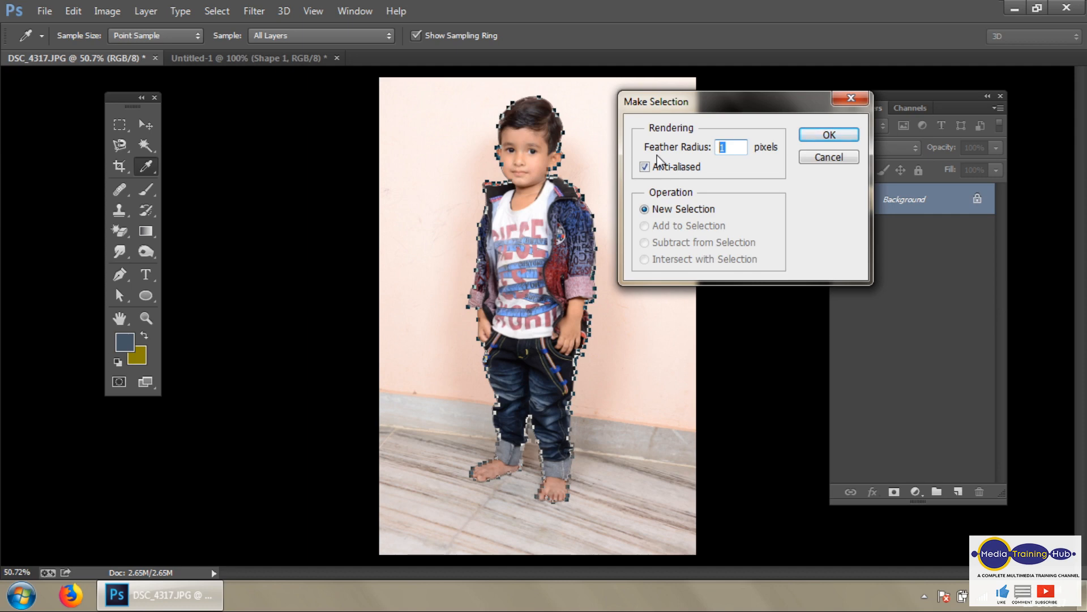
key("Return")
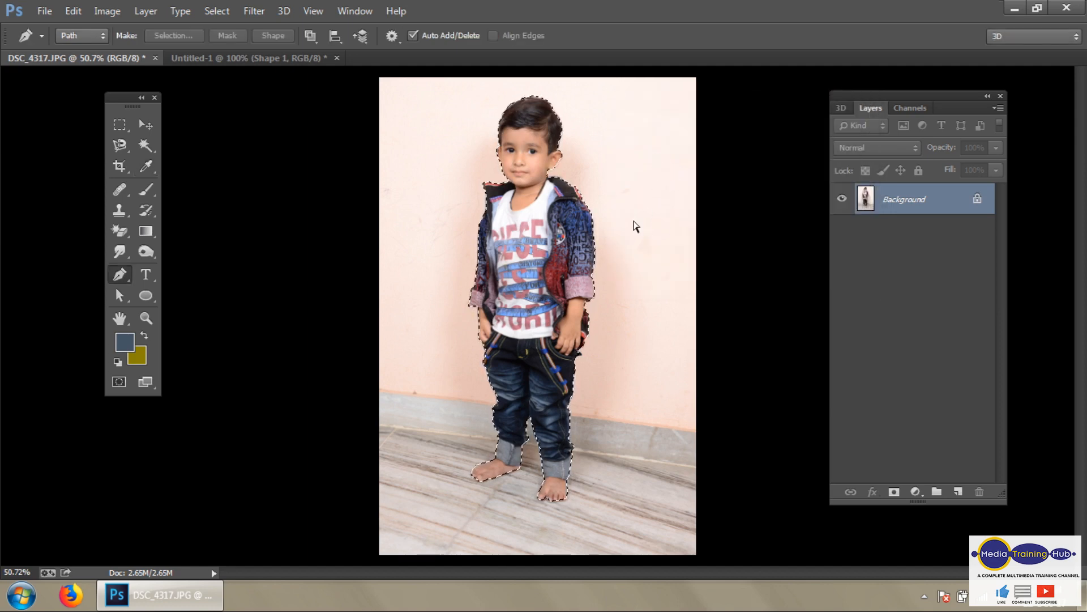
Switch to the Untitled-1 document, paste the copied boy cutout, and nudge the pasted layer slightly with the Move tool
left_click(237, 60)
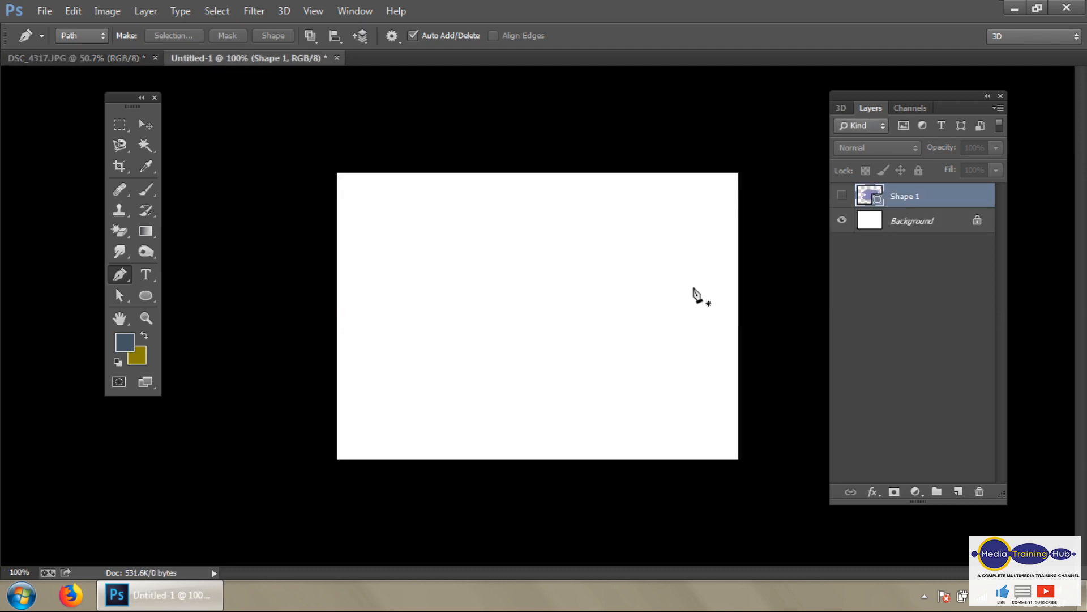
key("ctrl+v")
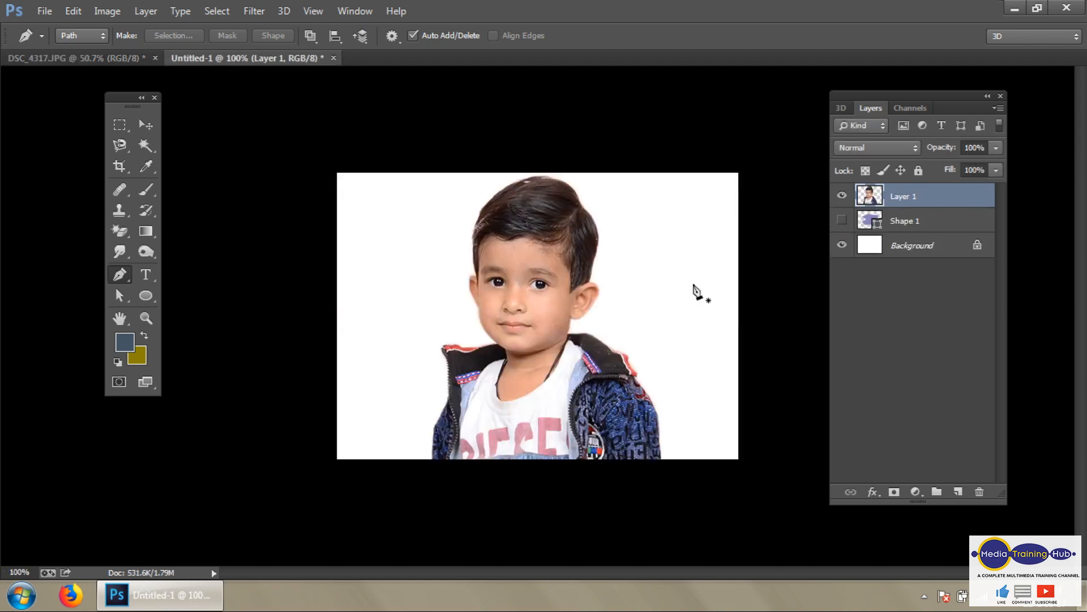
left_click(146, 124)
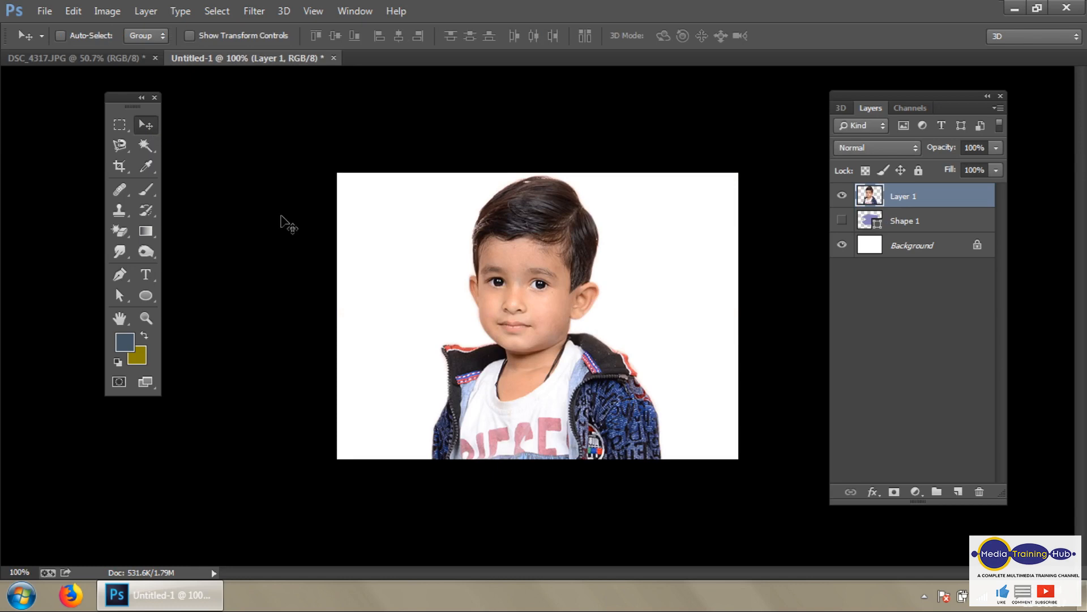
left_click_drag(557, 370, 584, 468)
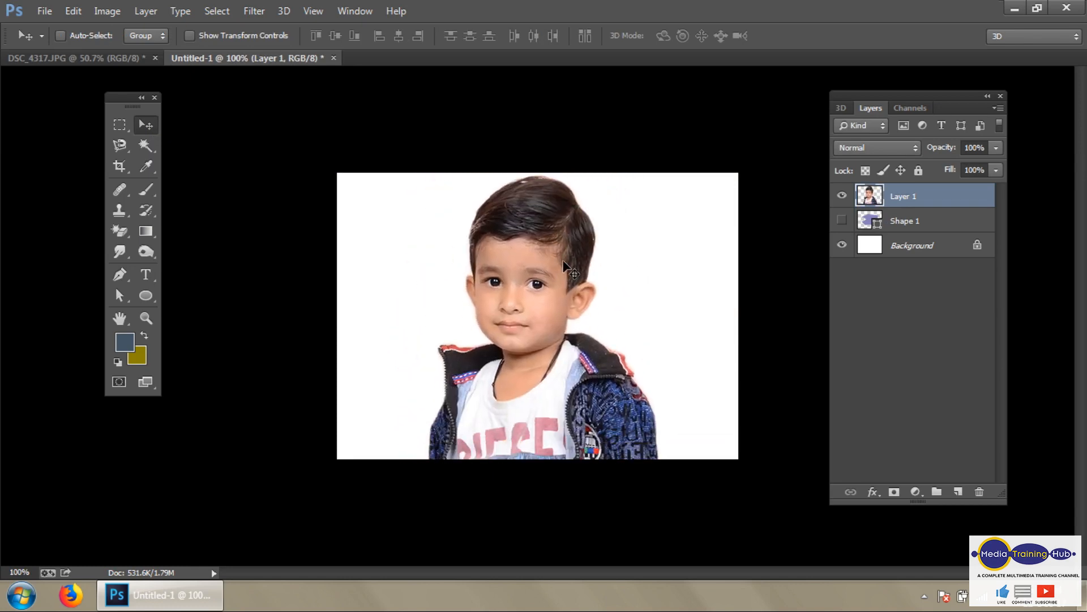
Free-transform the boy layer down to about 44% and move it toward the right side of the canvas
key("ctrl+t")
left_click_drag(407, 173, 469, 381)
left_click_drag(561, 403, 499, 223)
left_click_drag(431, 173, 440, 189)
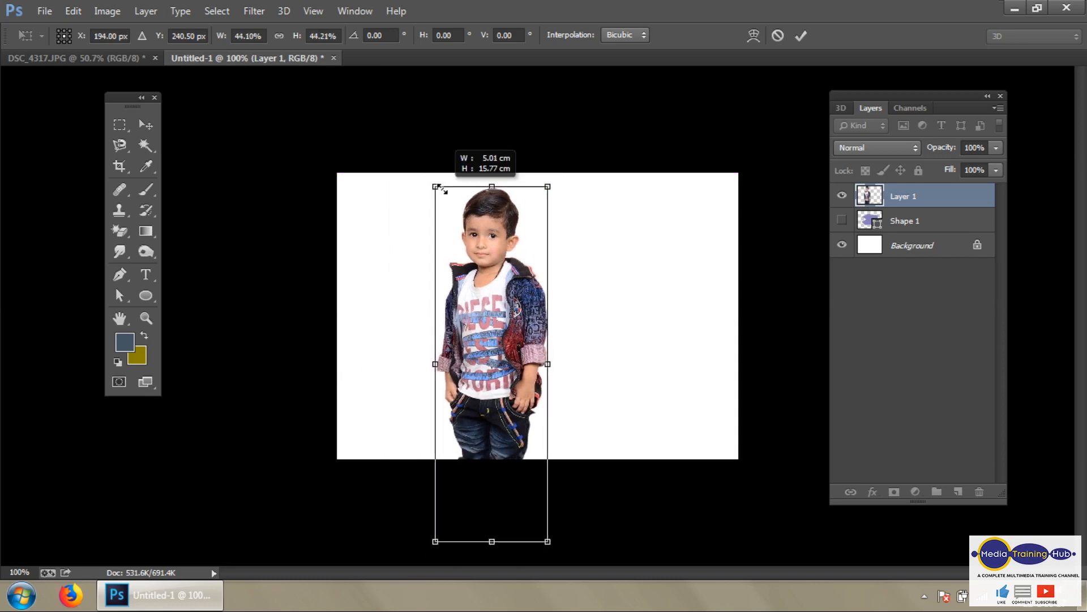
left_click_drag(499, 233, 657, 219)
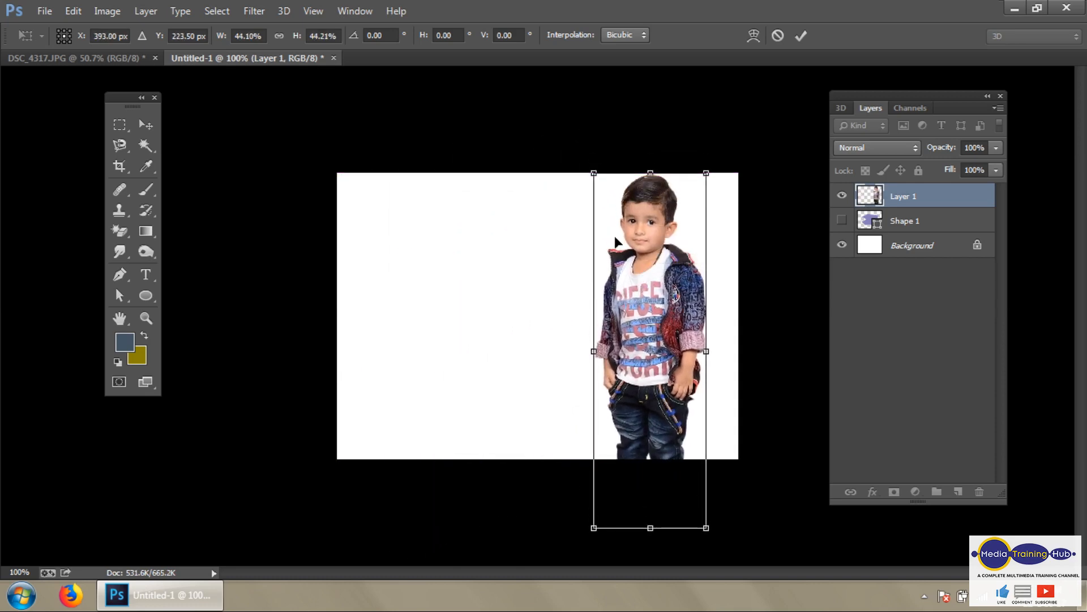
Shrink the boy further until the whole figure roughly fits the canvas height, place him left of centre and apply the transform
left_click_drag(591, 175, 602, 200)
left_click_drag(679, 290, 669, 262)
left_click_drag(591, 174, 594, 182)
left_click_drag(664, 281, 494, 311)
key("Return")
Fill the Background layer with the olive background colour
left_click(931, 252)
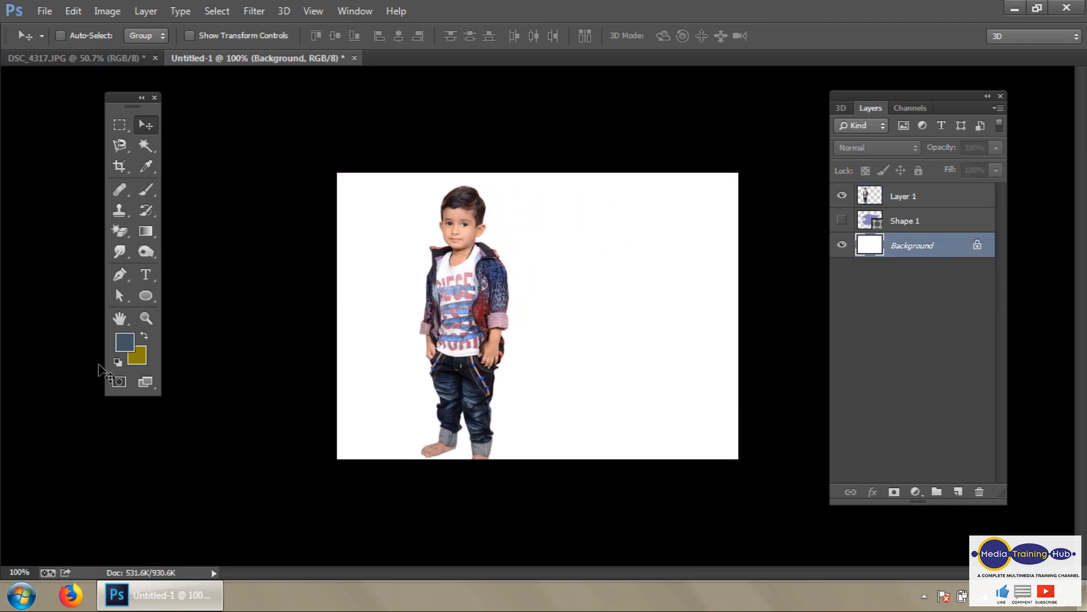
key("ctrl+BackSpace")
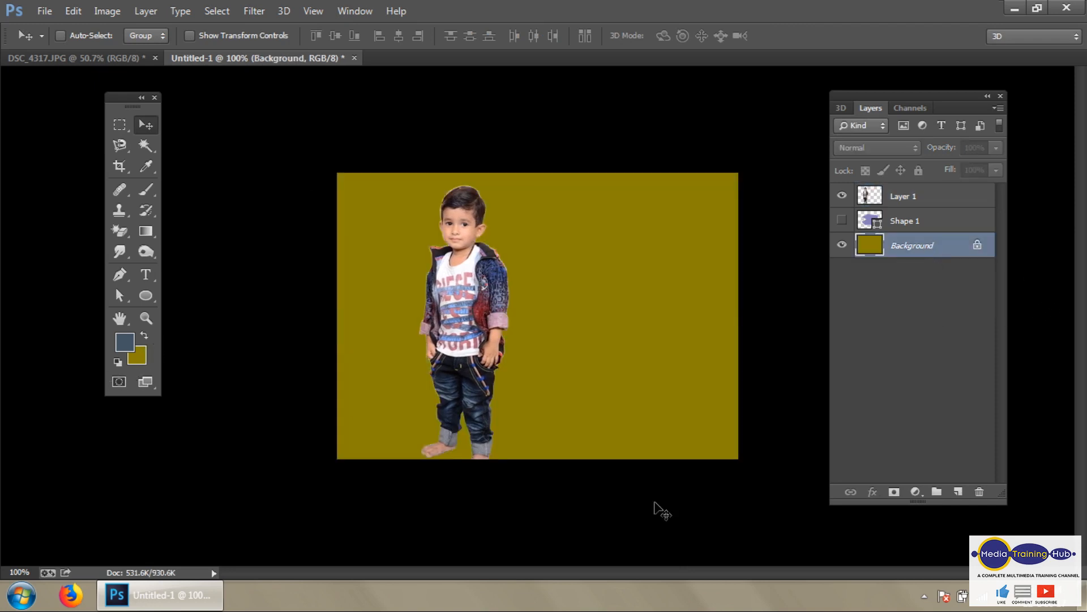
Select the boy's layer, Layer 1, from the canvas and move it slightly up and to the right
right_click(501, 304)
left_click(501, 306)
mouse_move(501, 306)
left_mouse_down()
mouse_move(470, 314)
mouse_move(538, 300)
mouse_move(511, 308)
left_mouse_up()
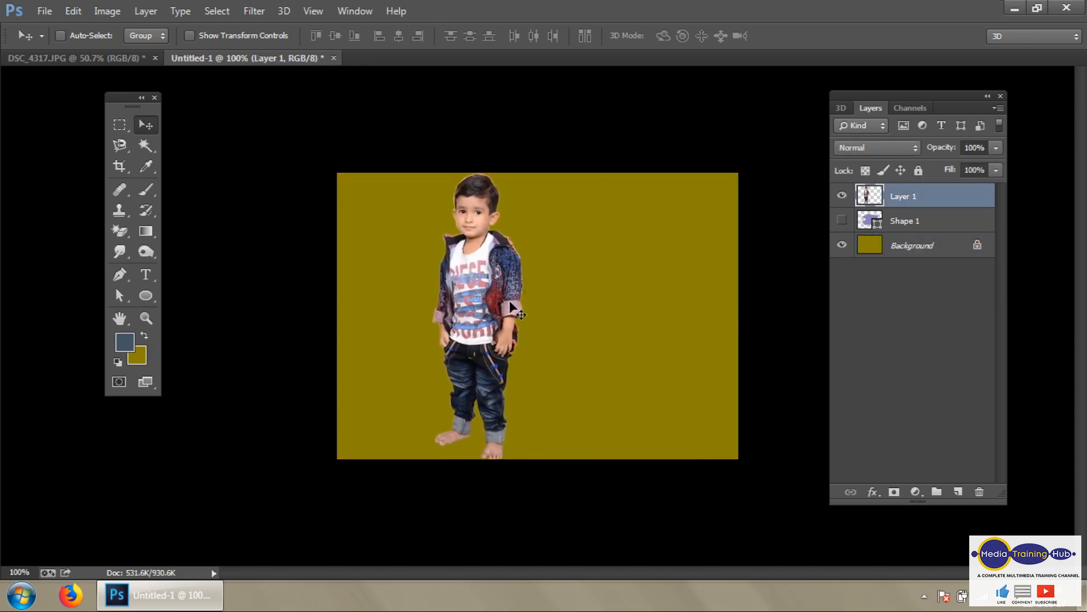